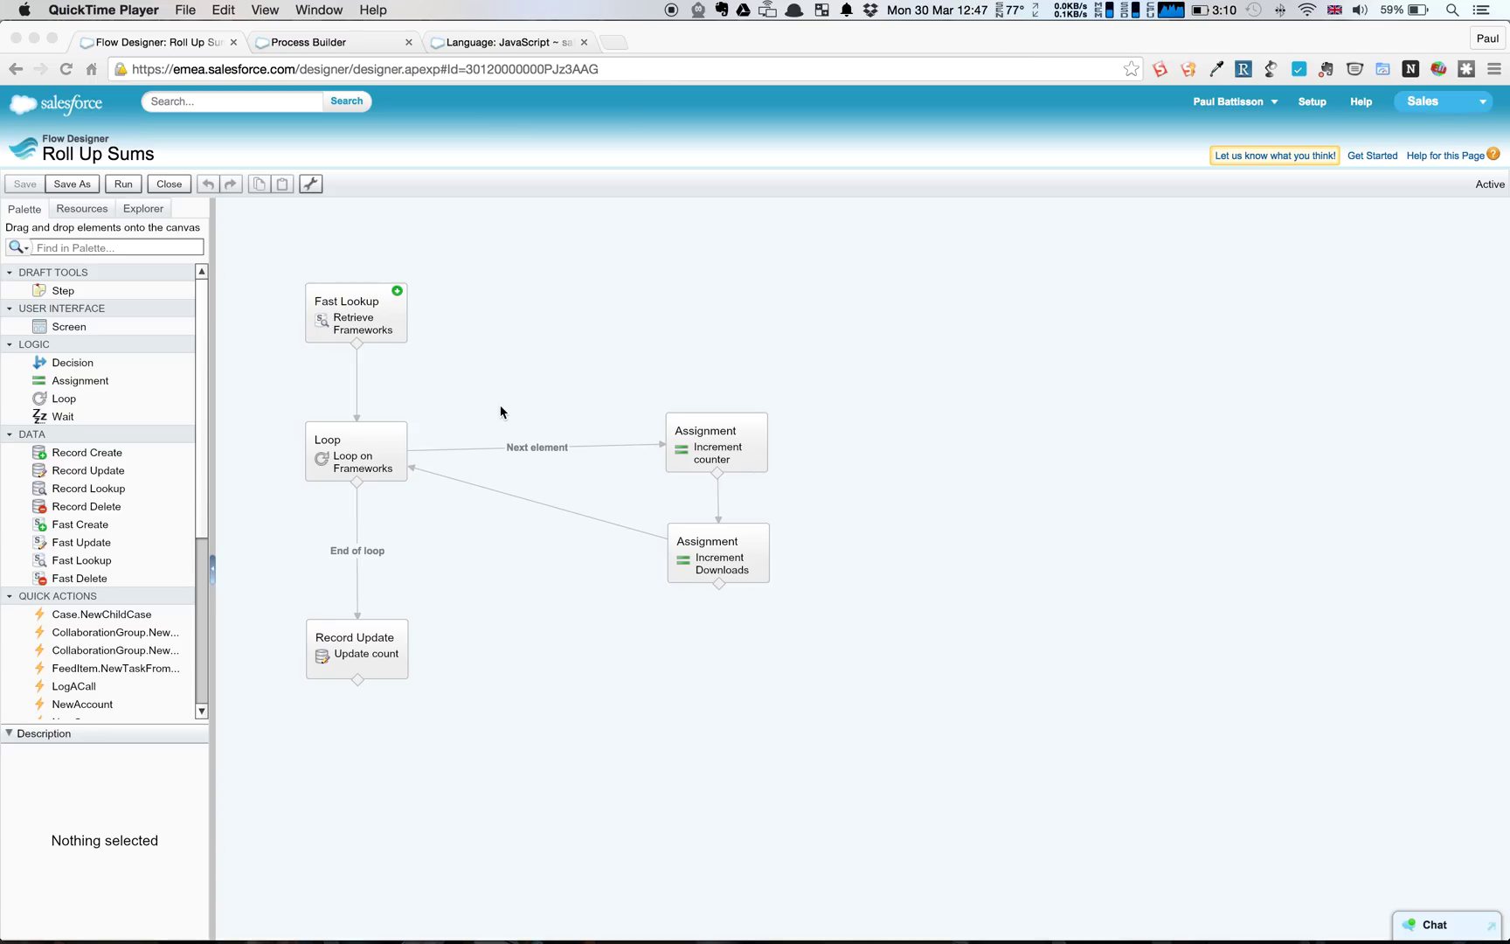
# Save an Angular framework with 30000 weekly downloads under JavaScript, then reopen the JavaScript record.
pyautogui.click(535, 44)
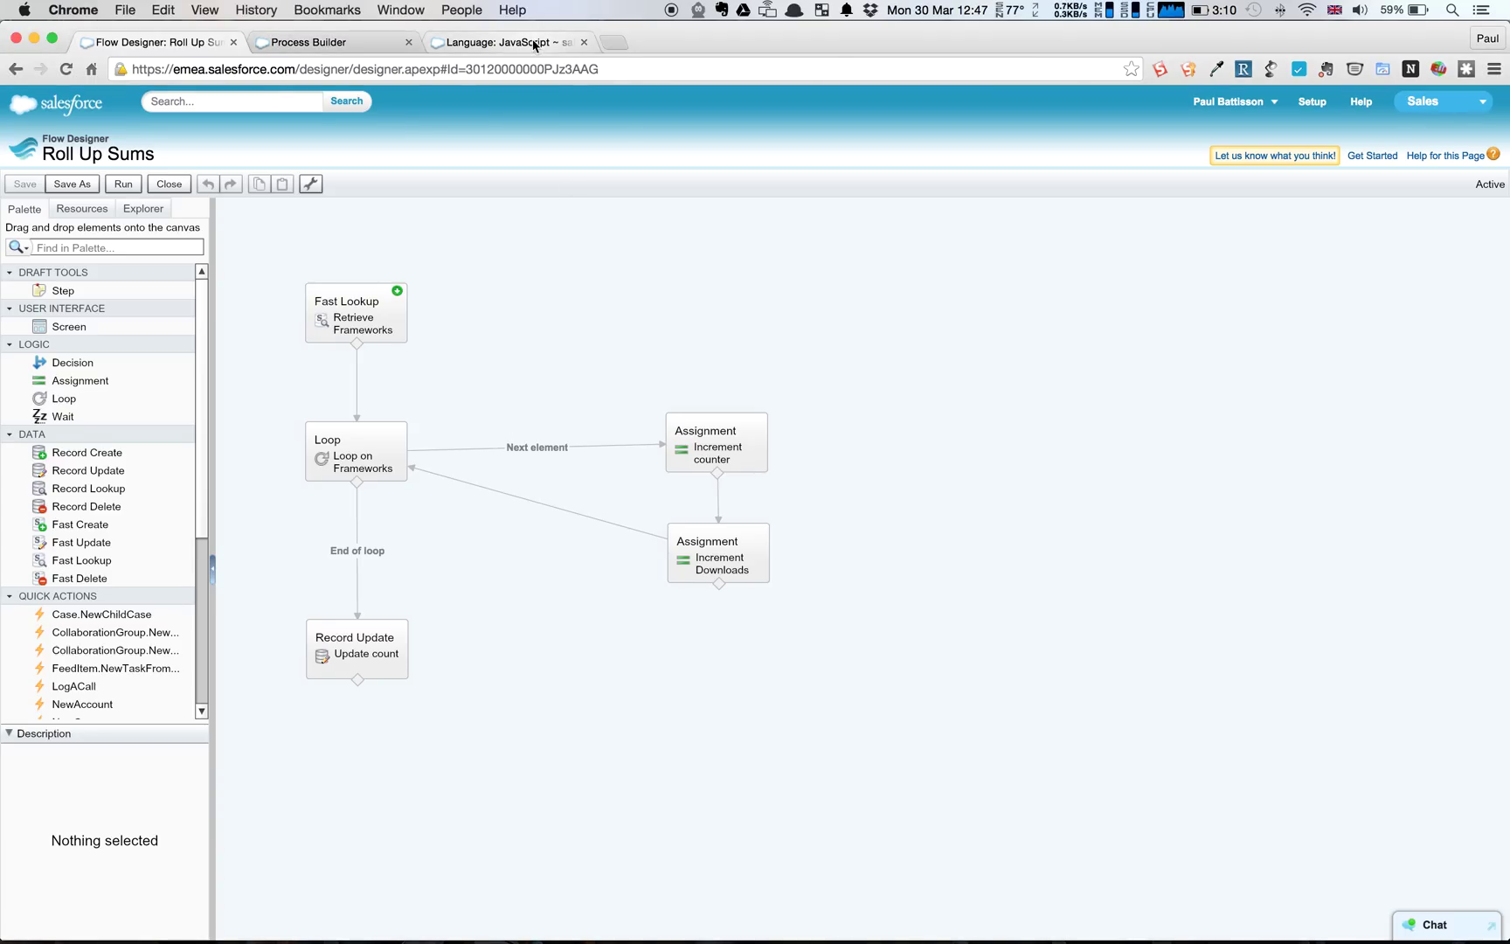
pyautogui.click(535, 44)
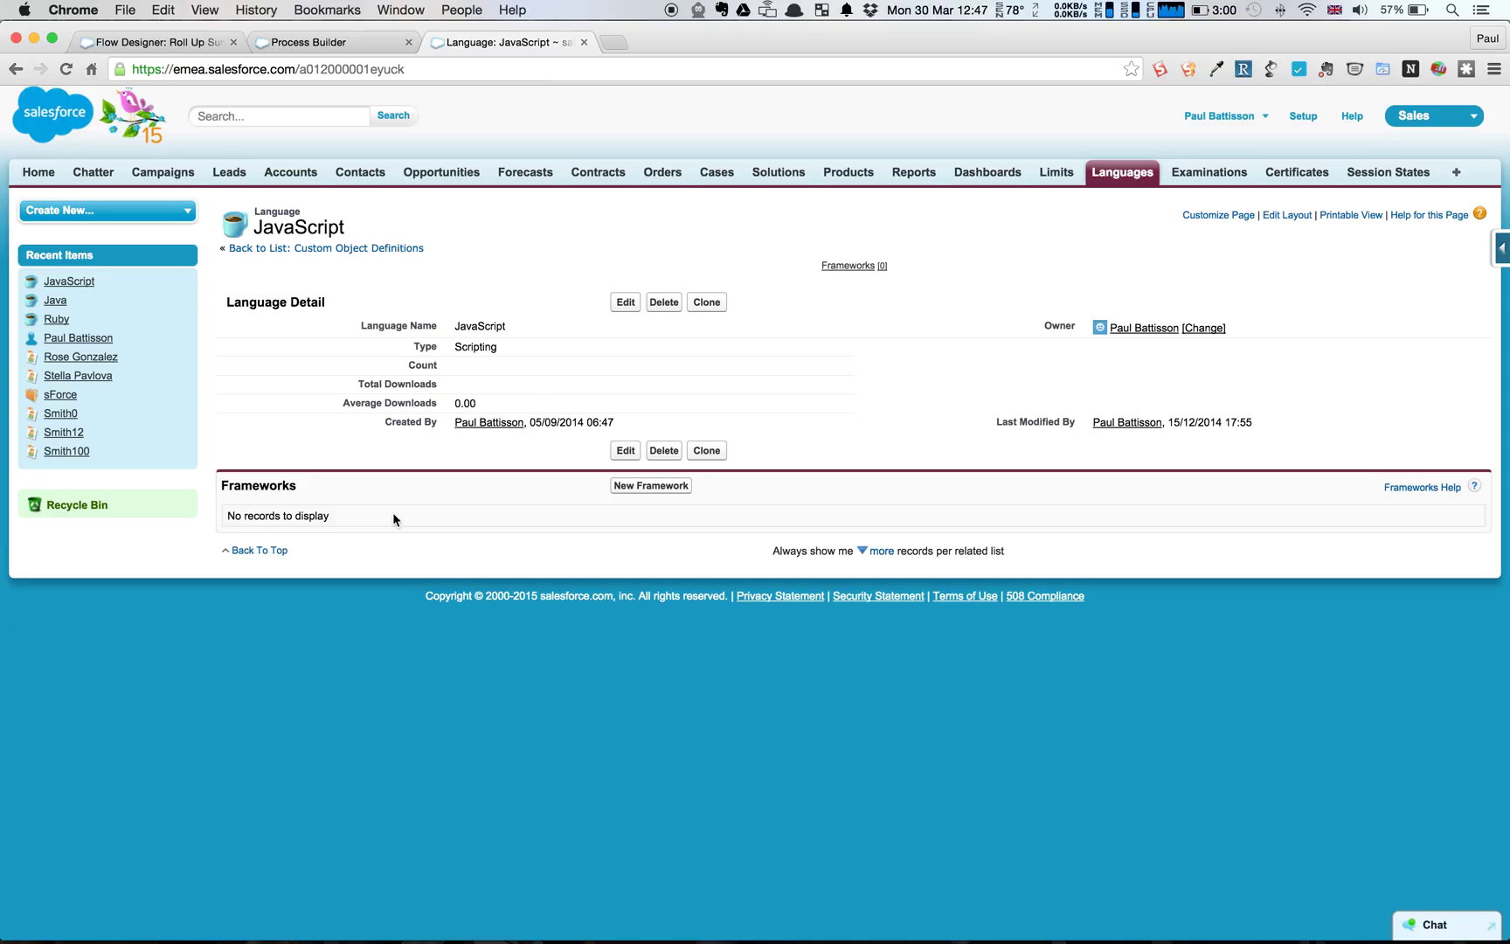
pyautogui.click(631, 486)
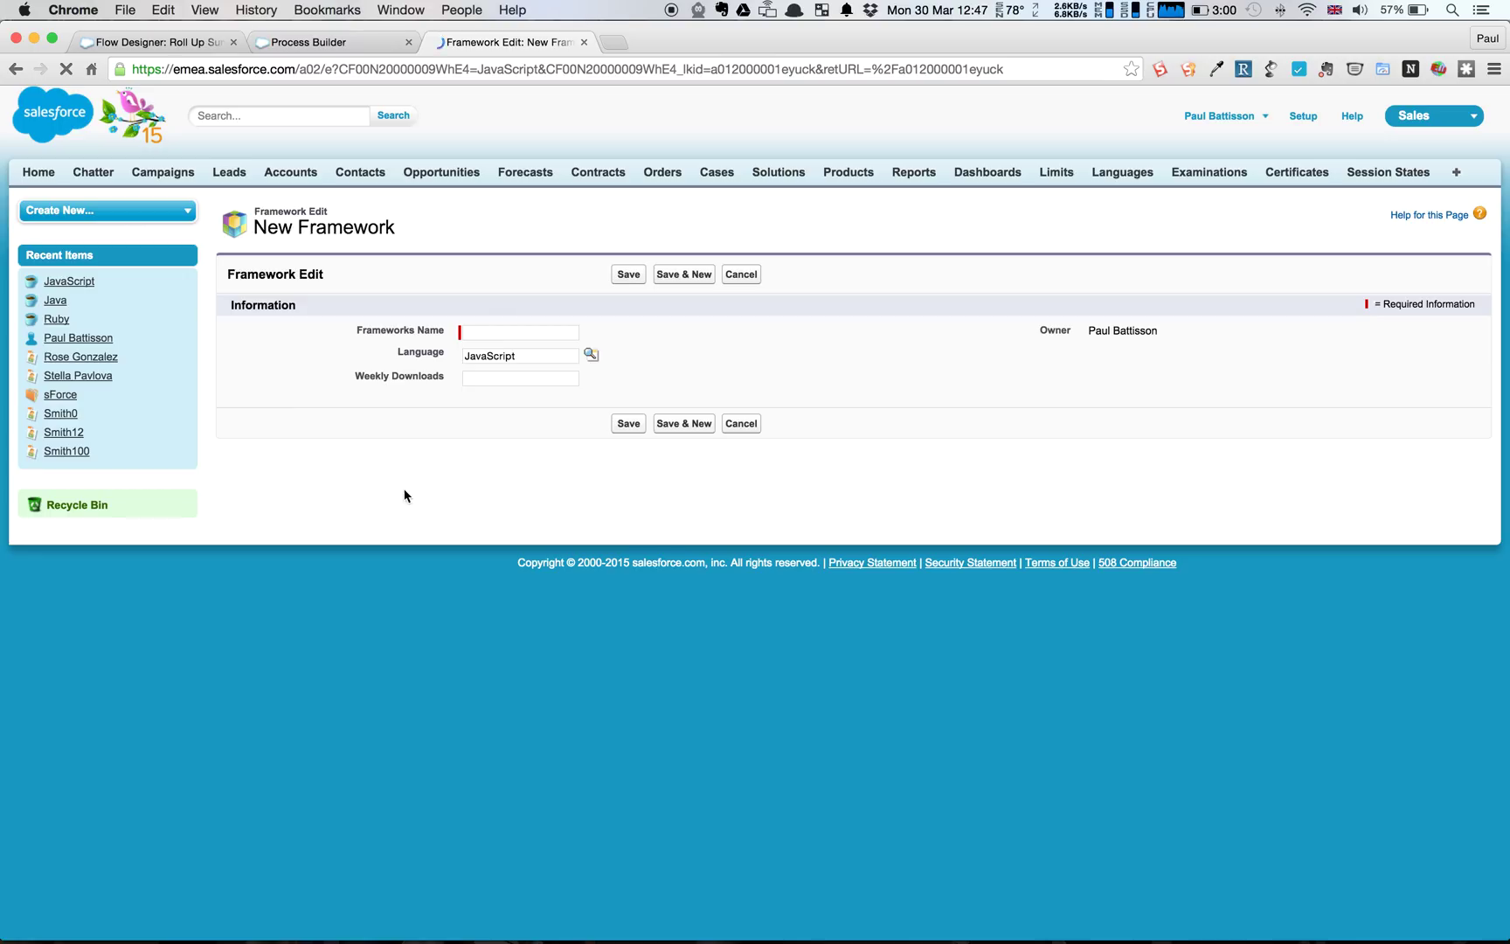
pyautogui.click(497, 334)
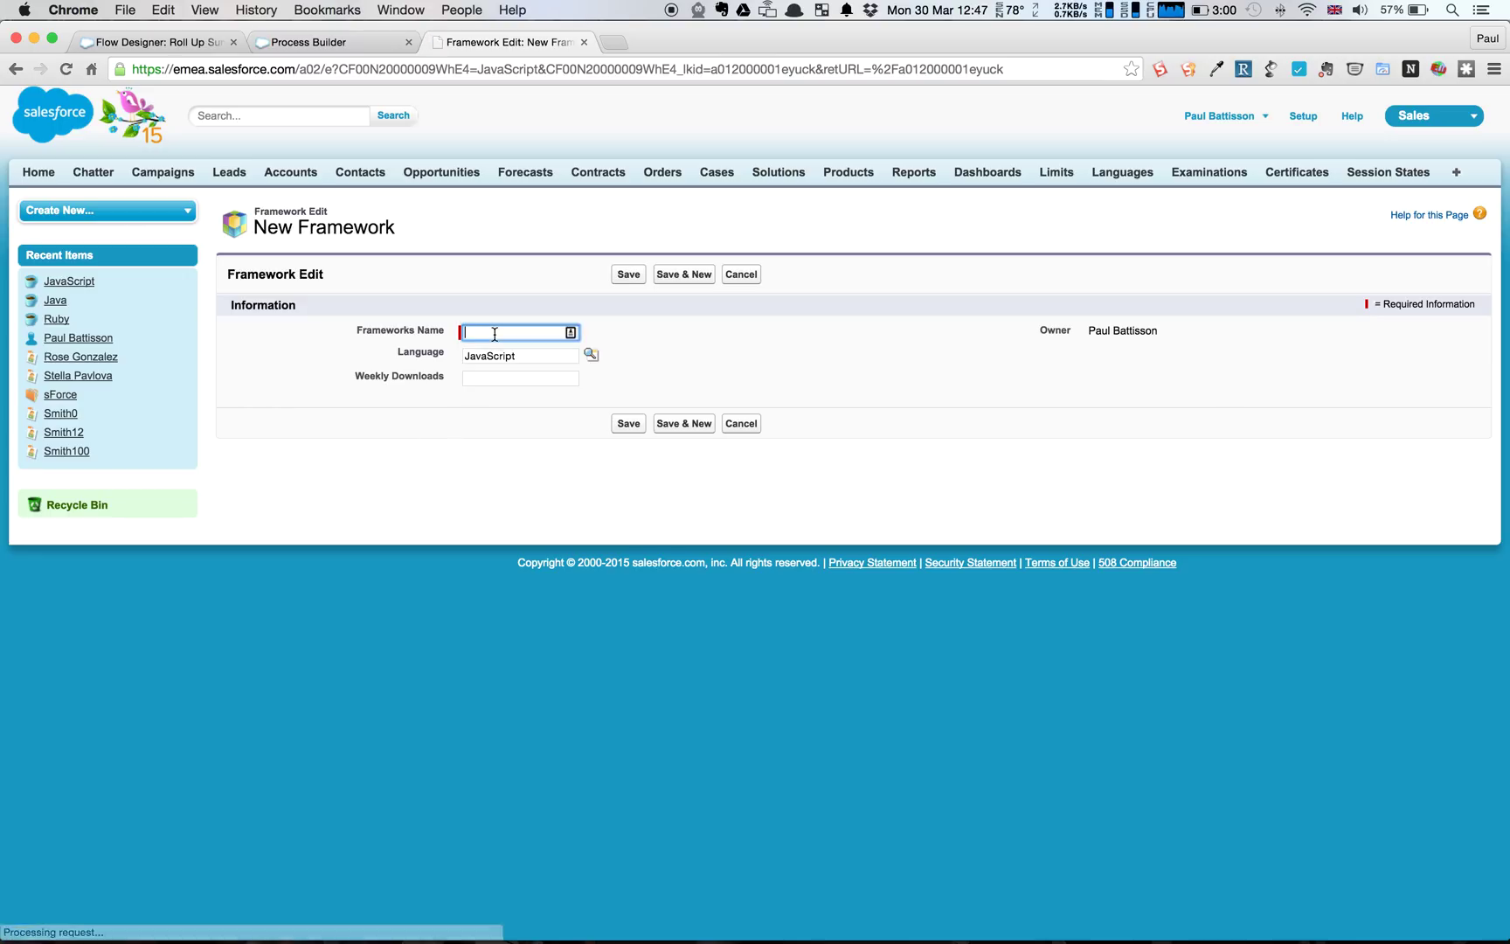
pyautogui.write('Angular')
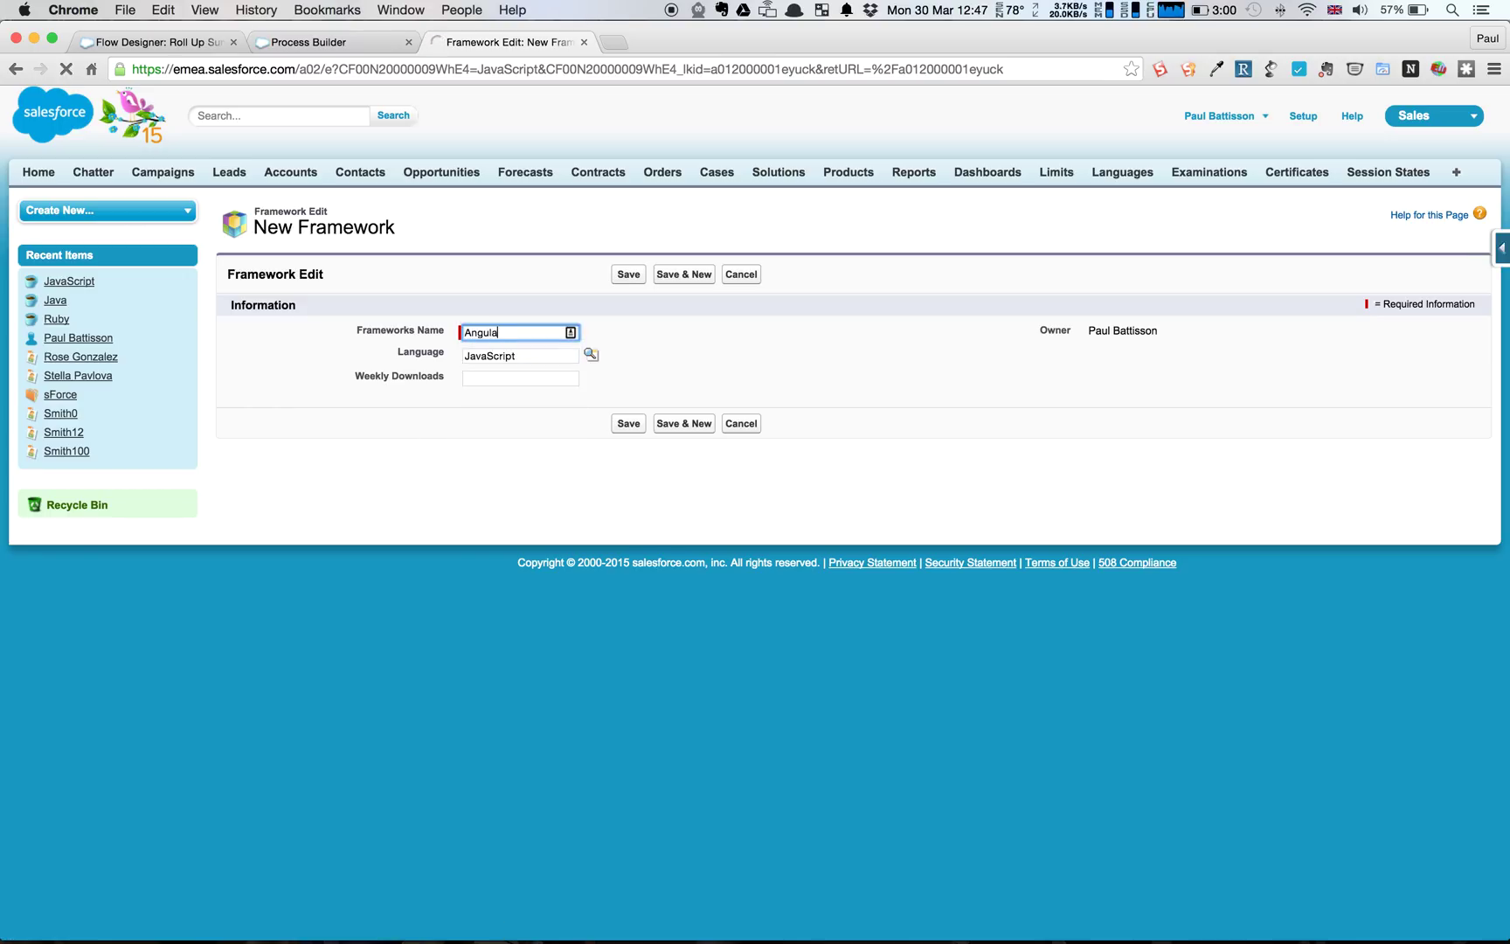
pyautogui.click(496, 385)
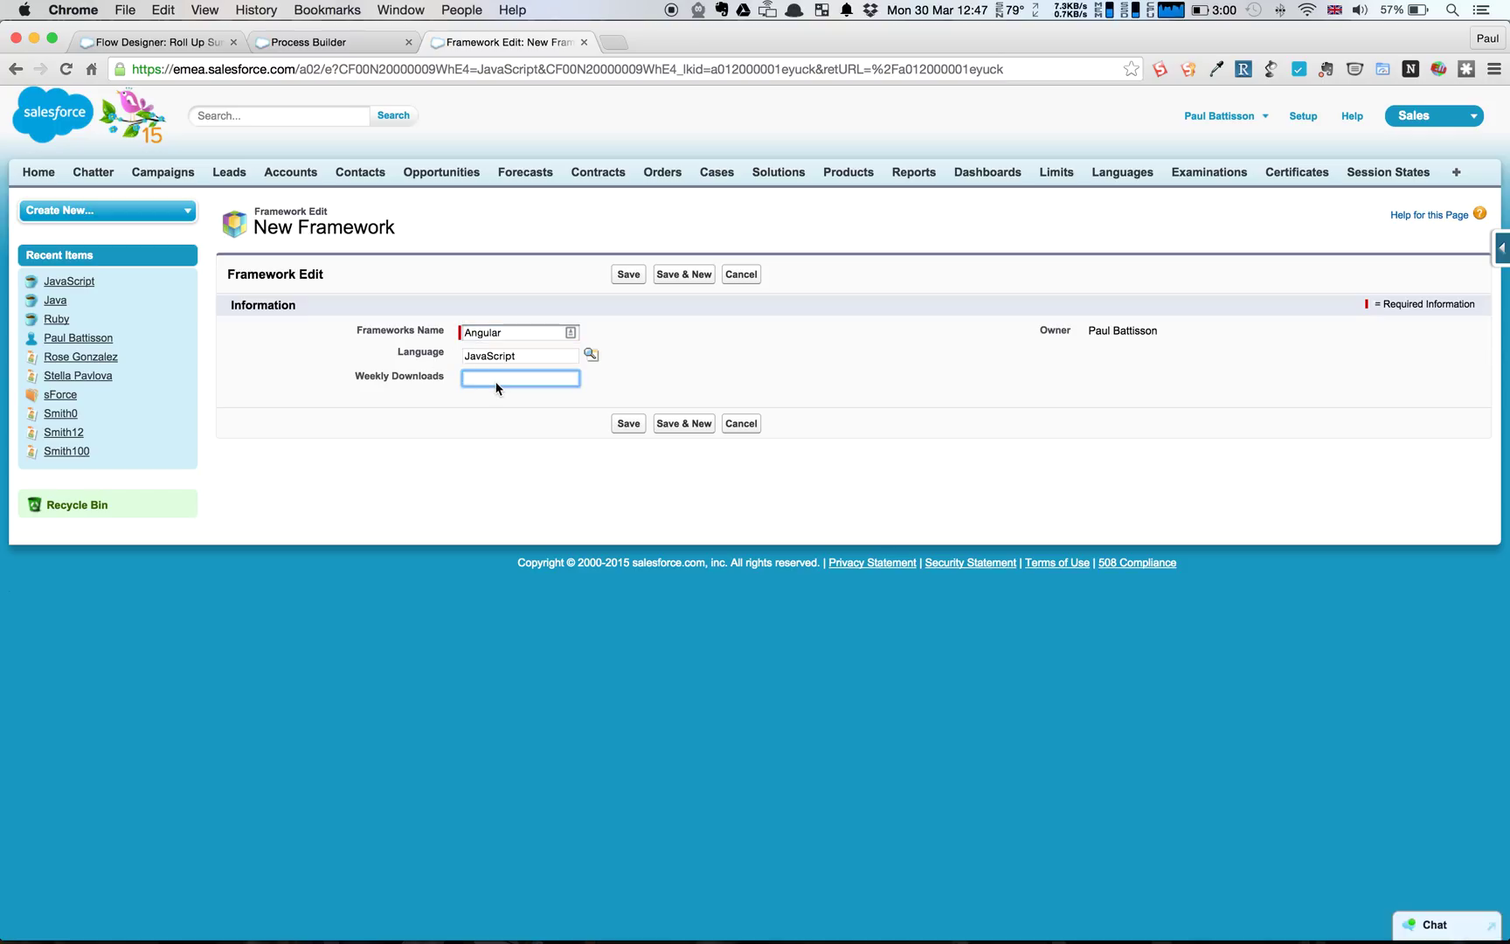
pyautogui.write('30000')
pyautogui.click(634, 432)
pyautogui.click(631, 426)
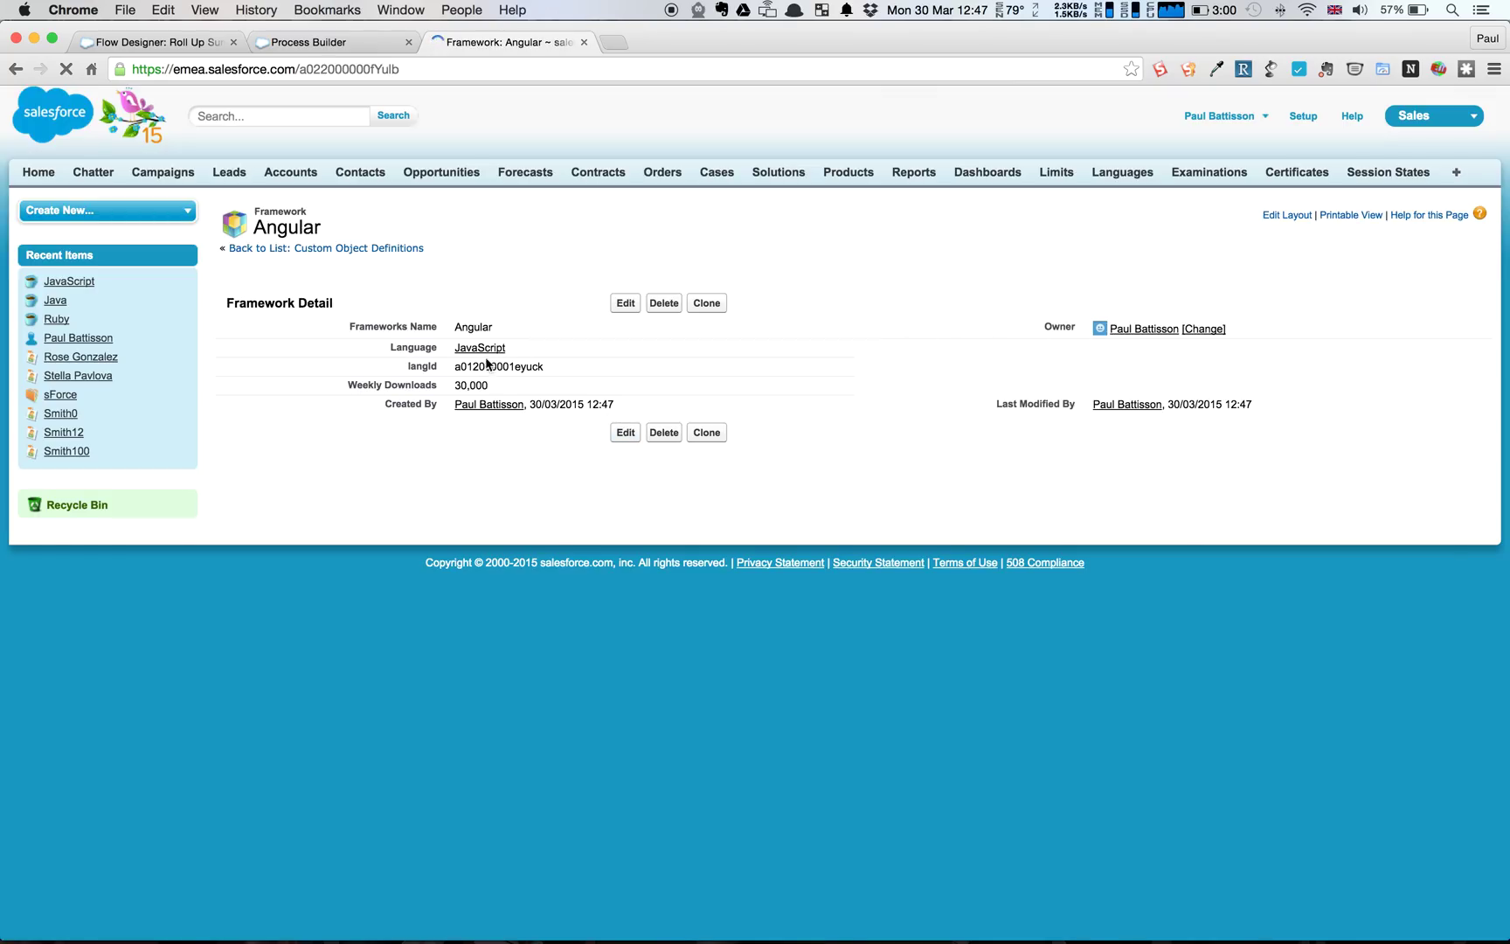
pyautogui.click(480, 353)
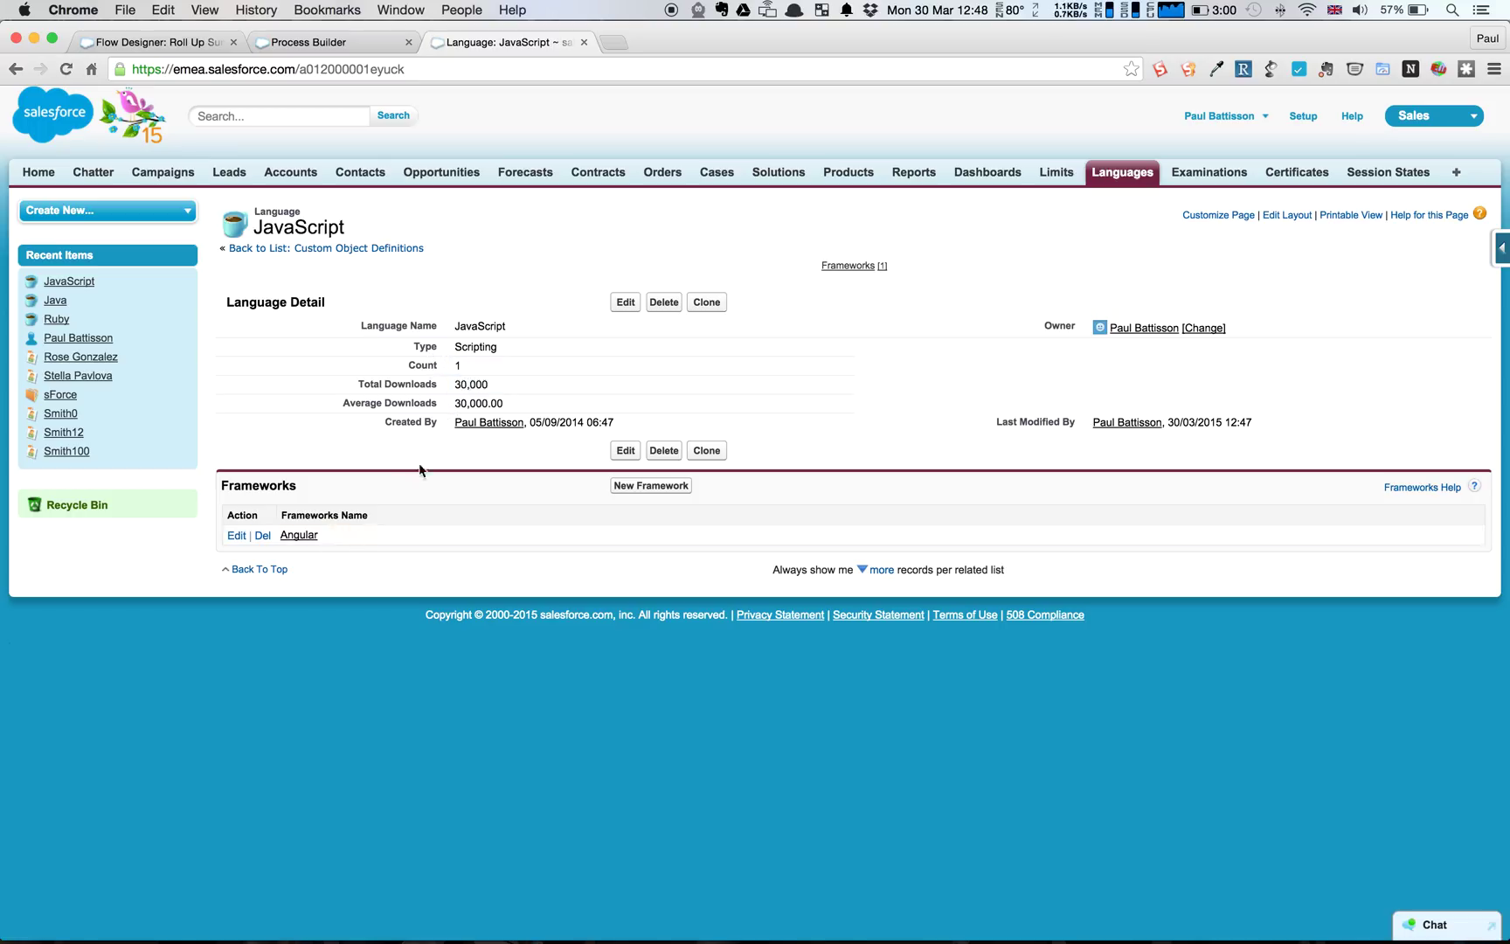
# Save a Knockout framework with 20000 weekly downloads under JavaScript, then check its rolled-up totals.
pyautogui.click(627, 486)
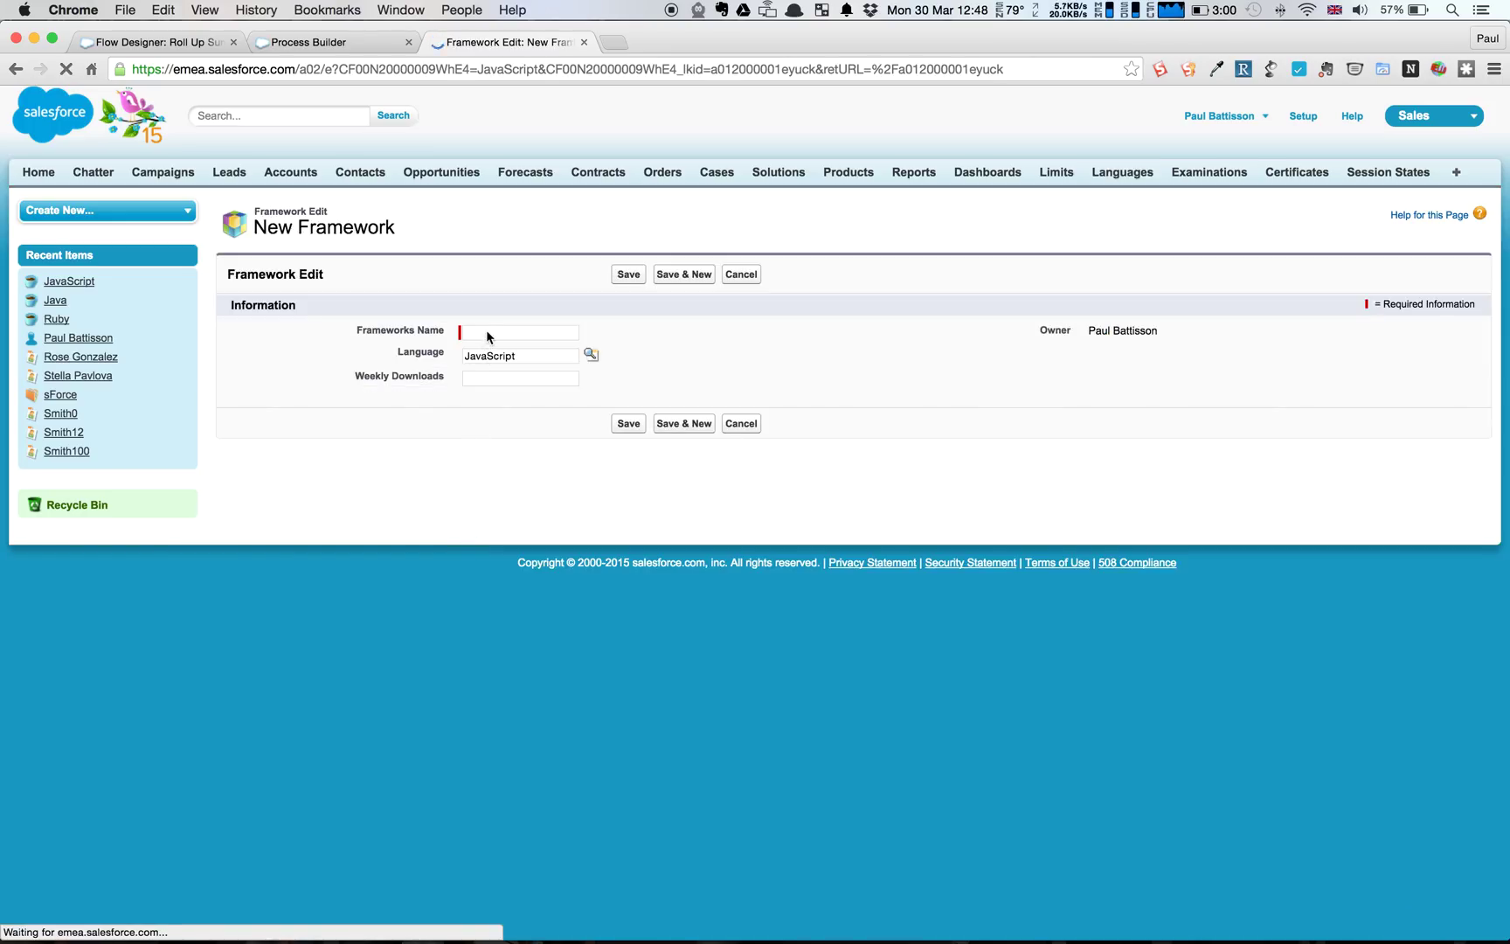
pyautogui.click(486, 330)
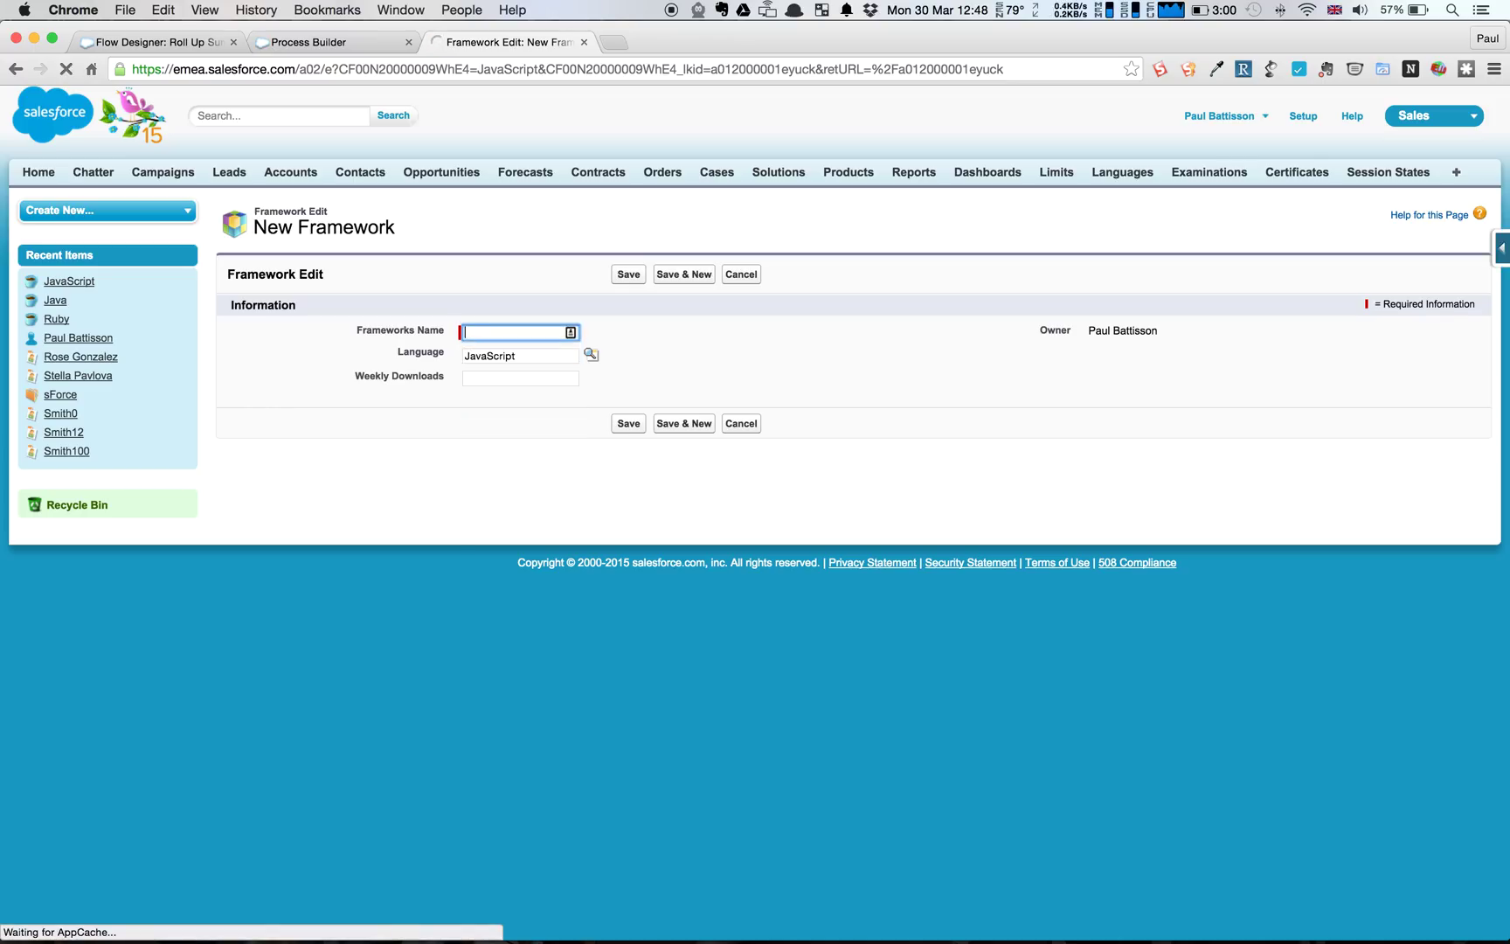
pyautogui.write('Knockout')
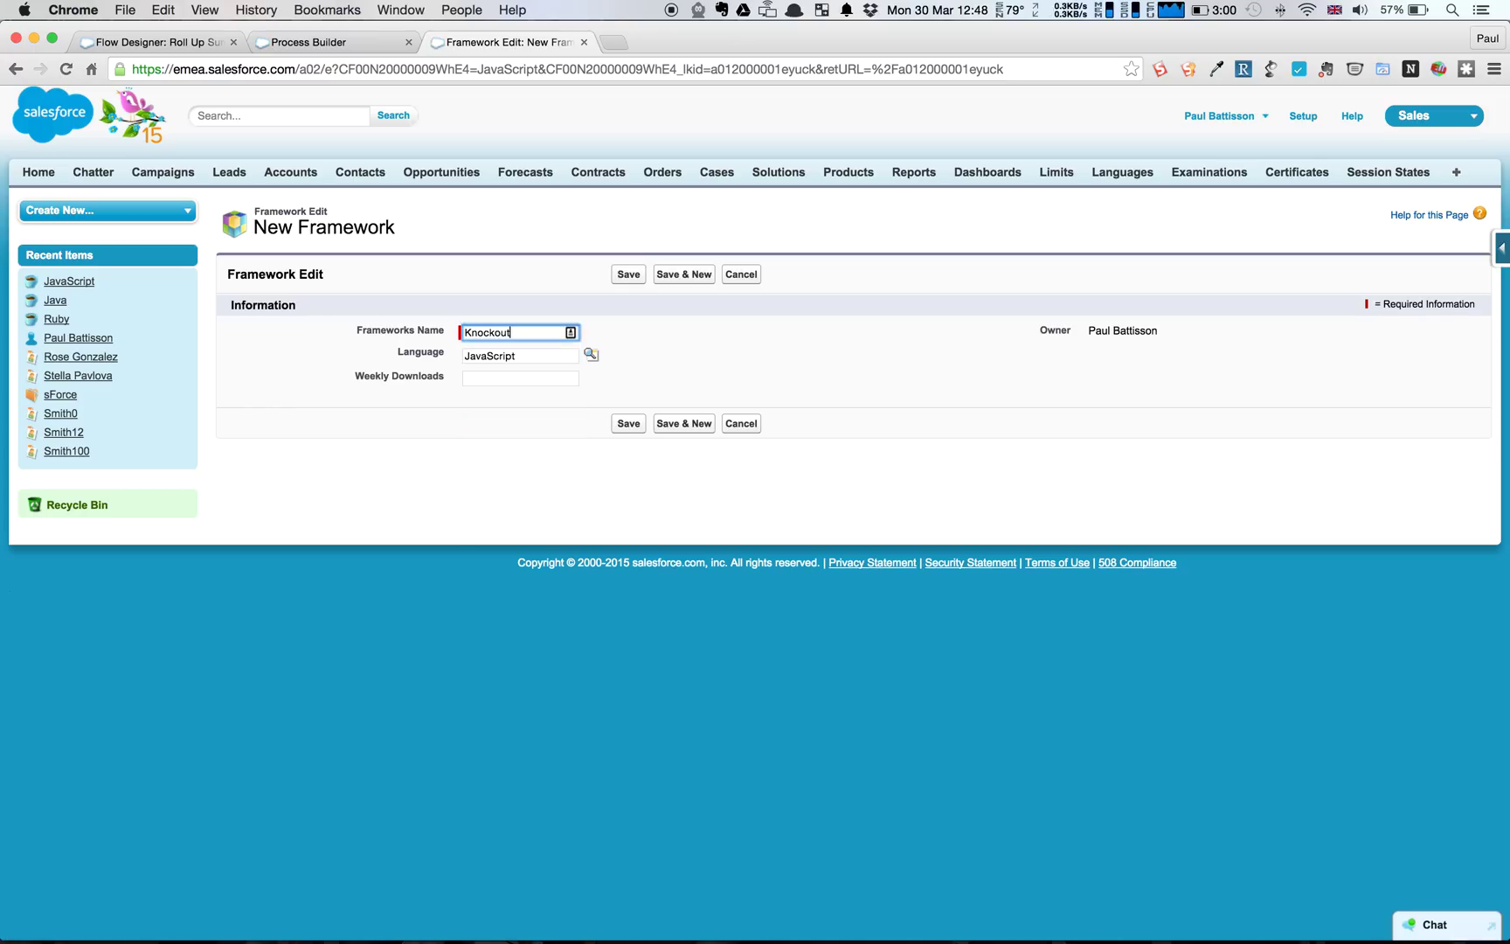
pyautogui.press('Tab')
pyautogui.press('Tab')
pyautogui.press('Tab')
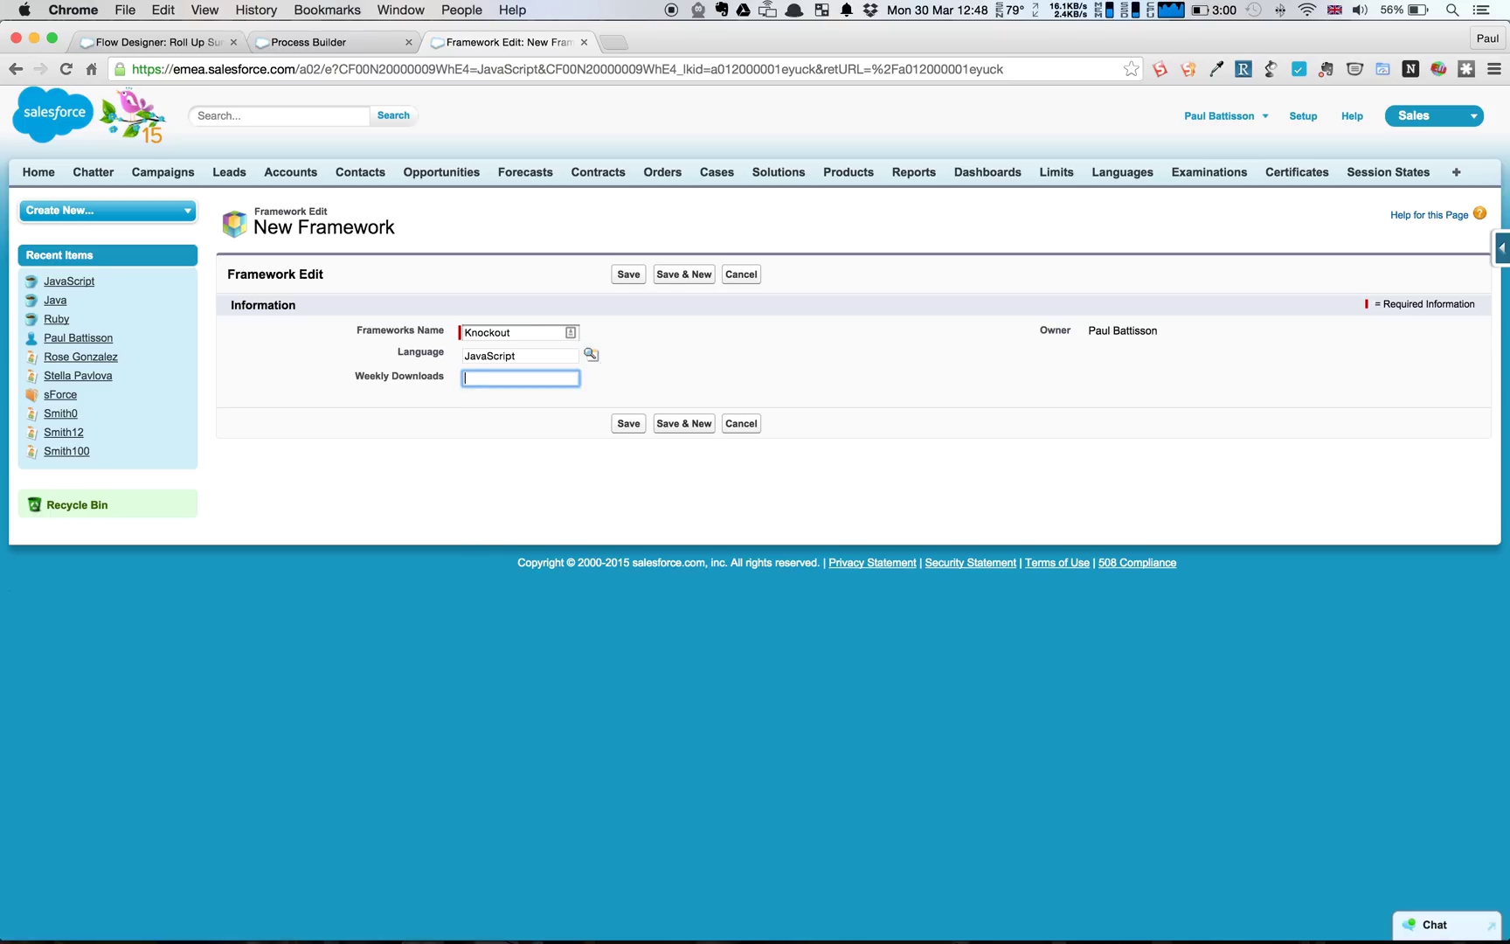
pyautogui.write('20000')
pyautogui.click(626, 427)
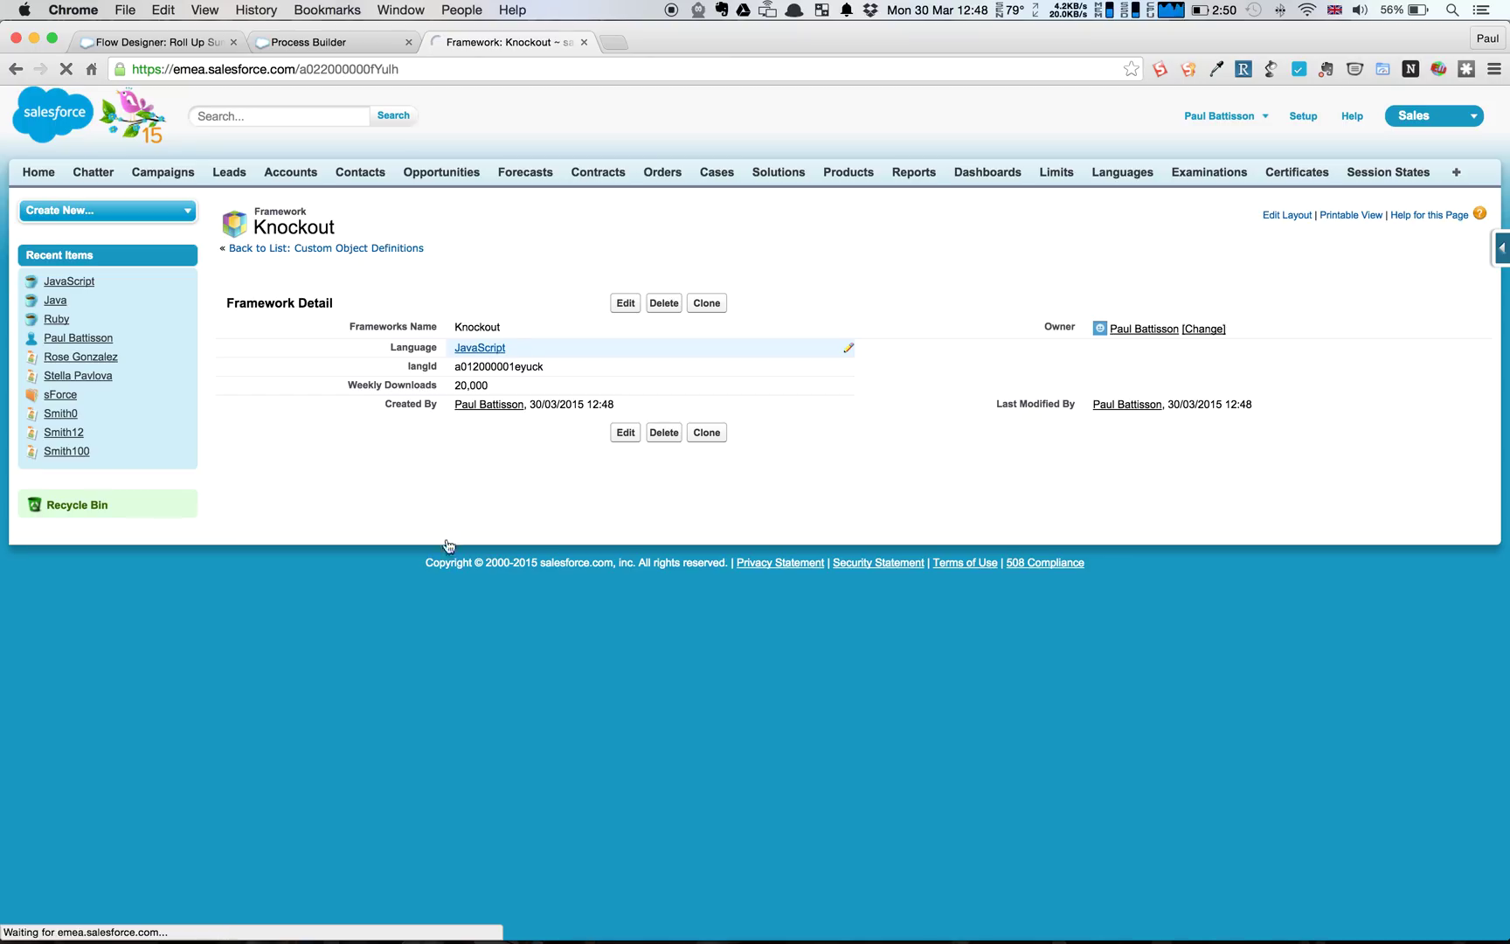
pyautogui.moveTo(490, 352)
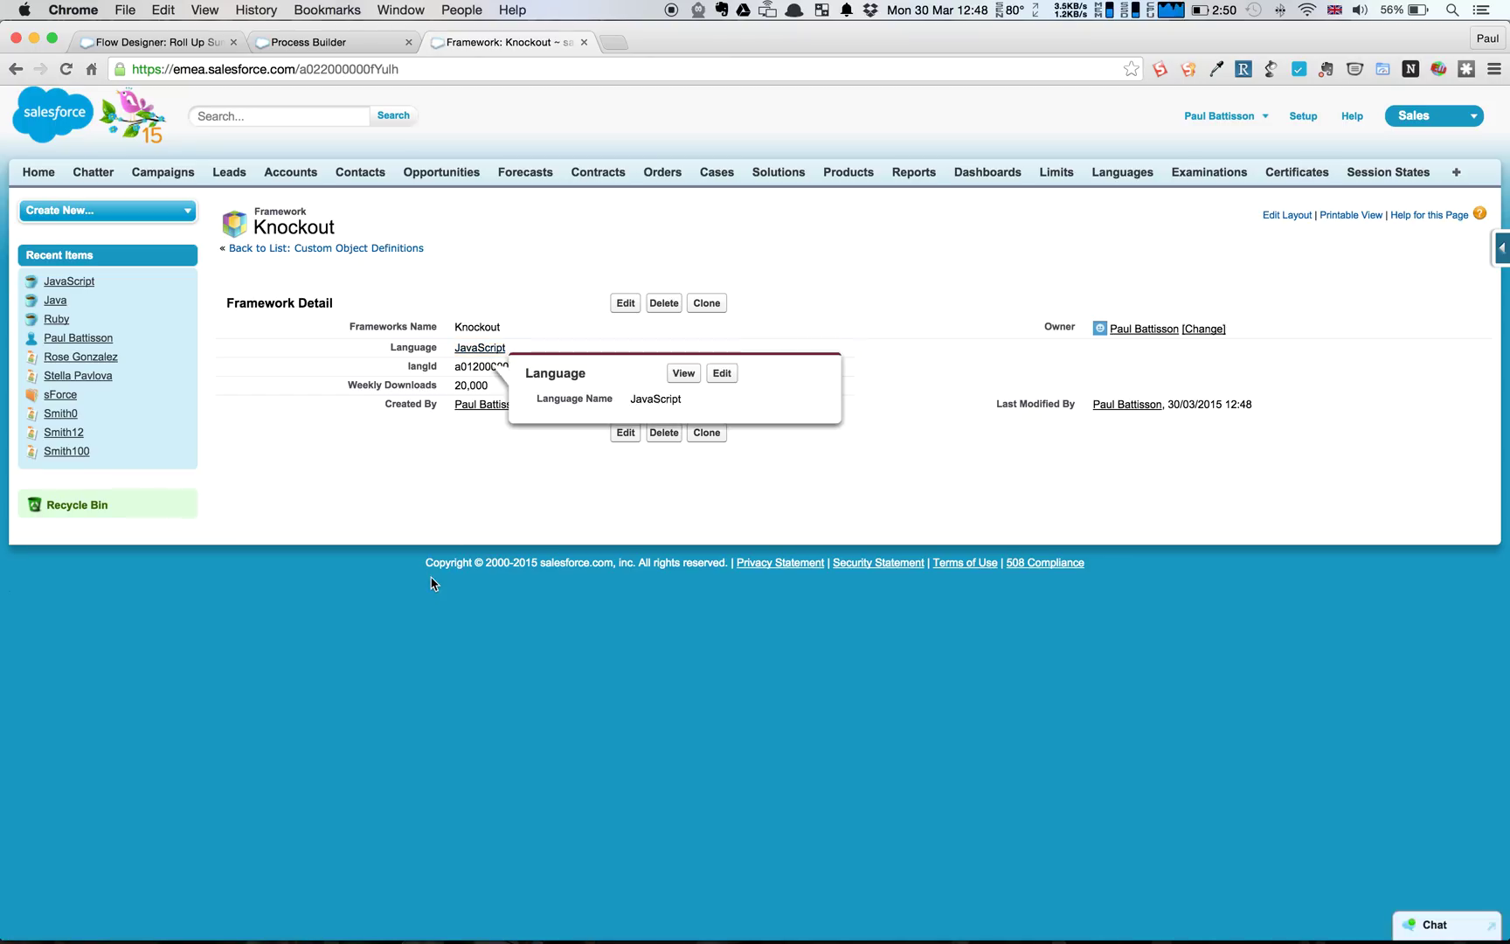
pyautogui.click(472, 350)
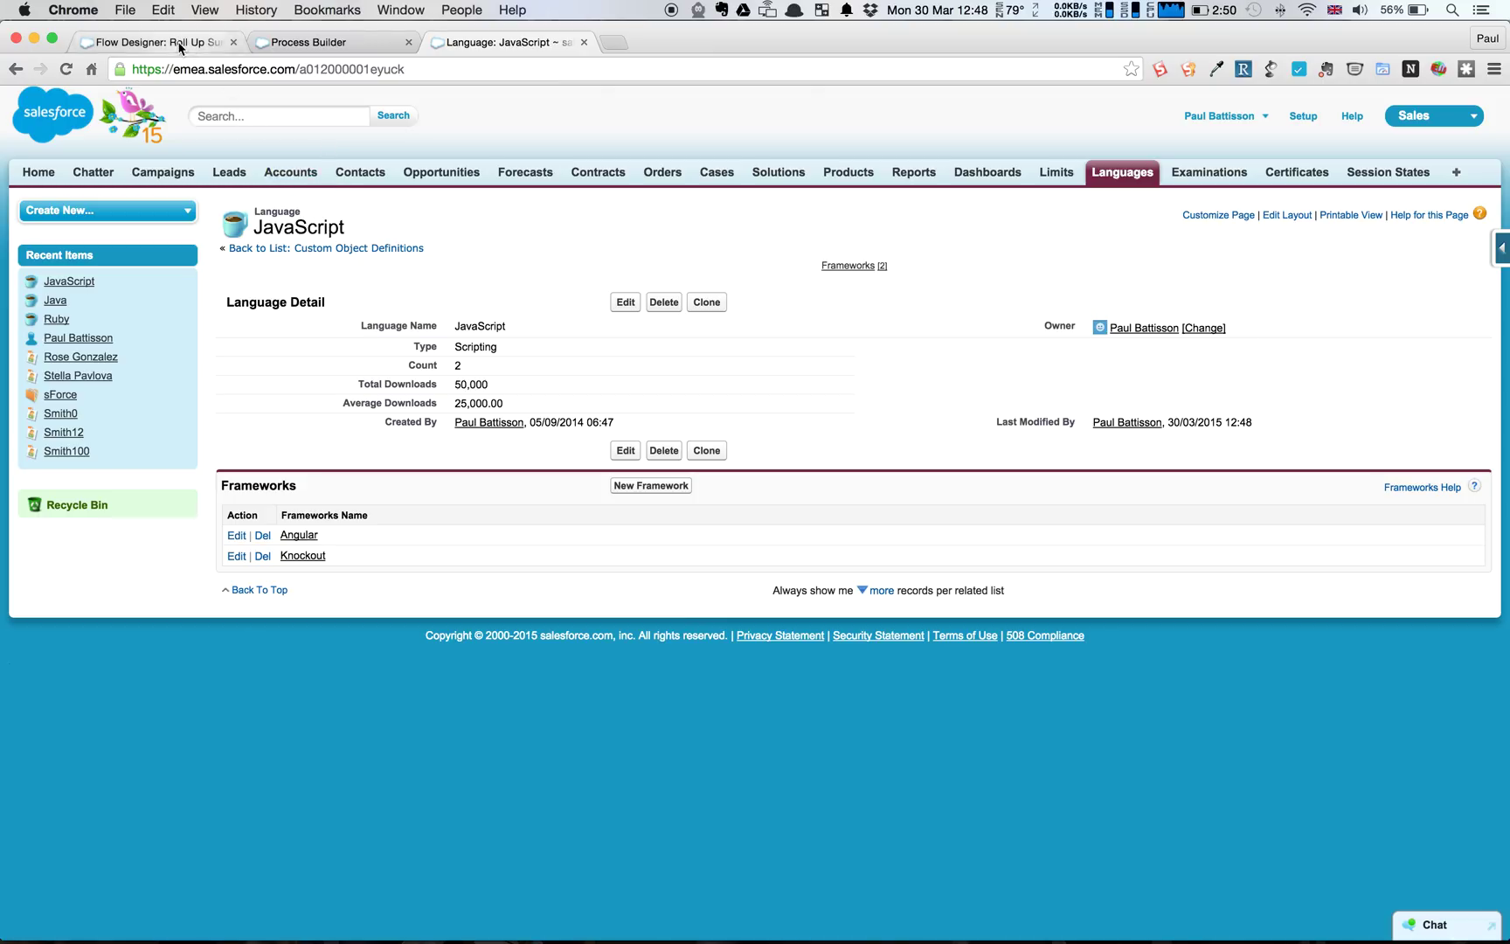
# Open the Roll Up Summaries process and check its Framework object trigger.
pyautogui.click(311, 42)
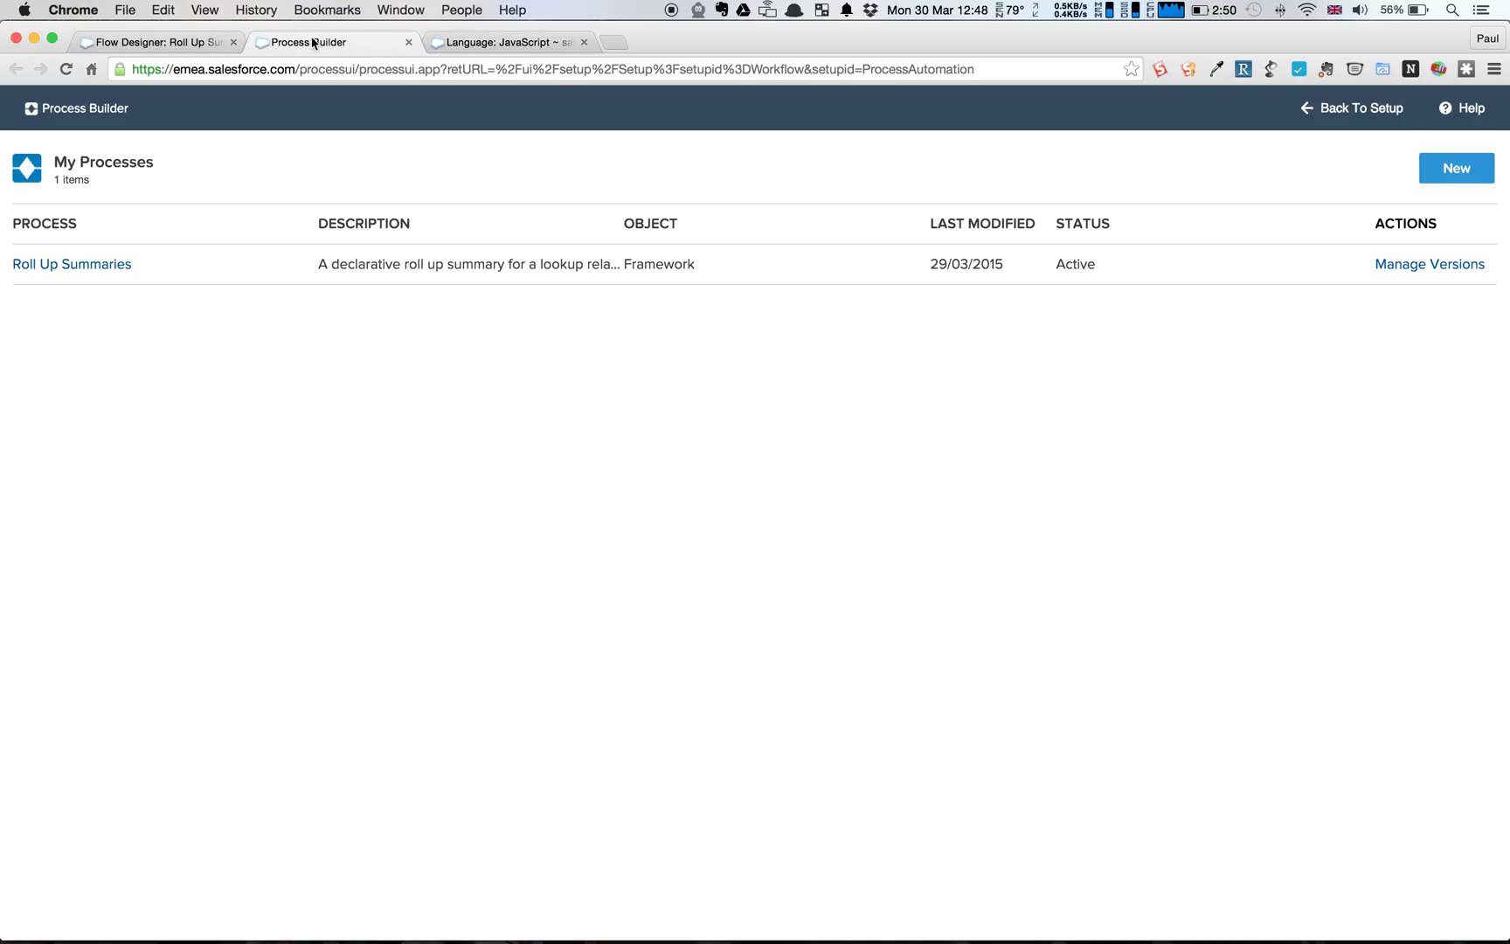
pyautogui.click(160, 269)
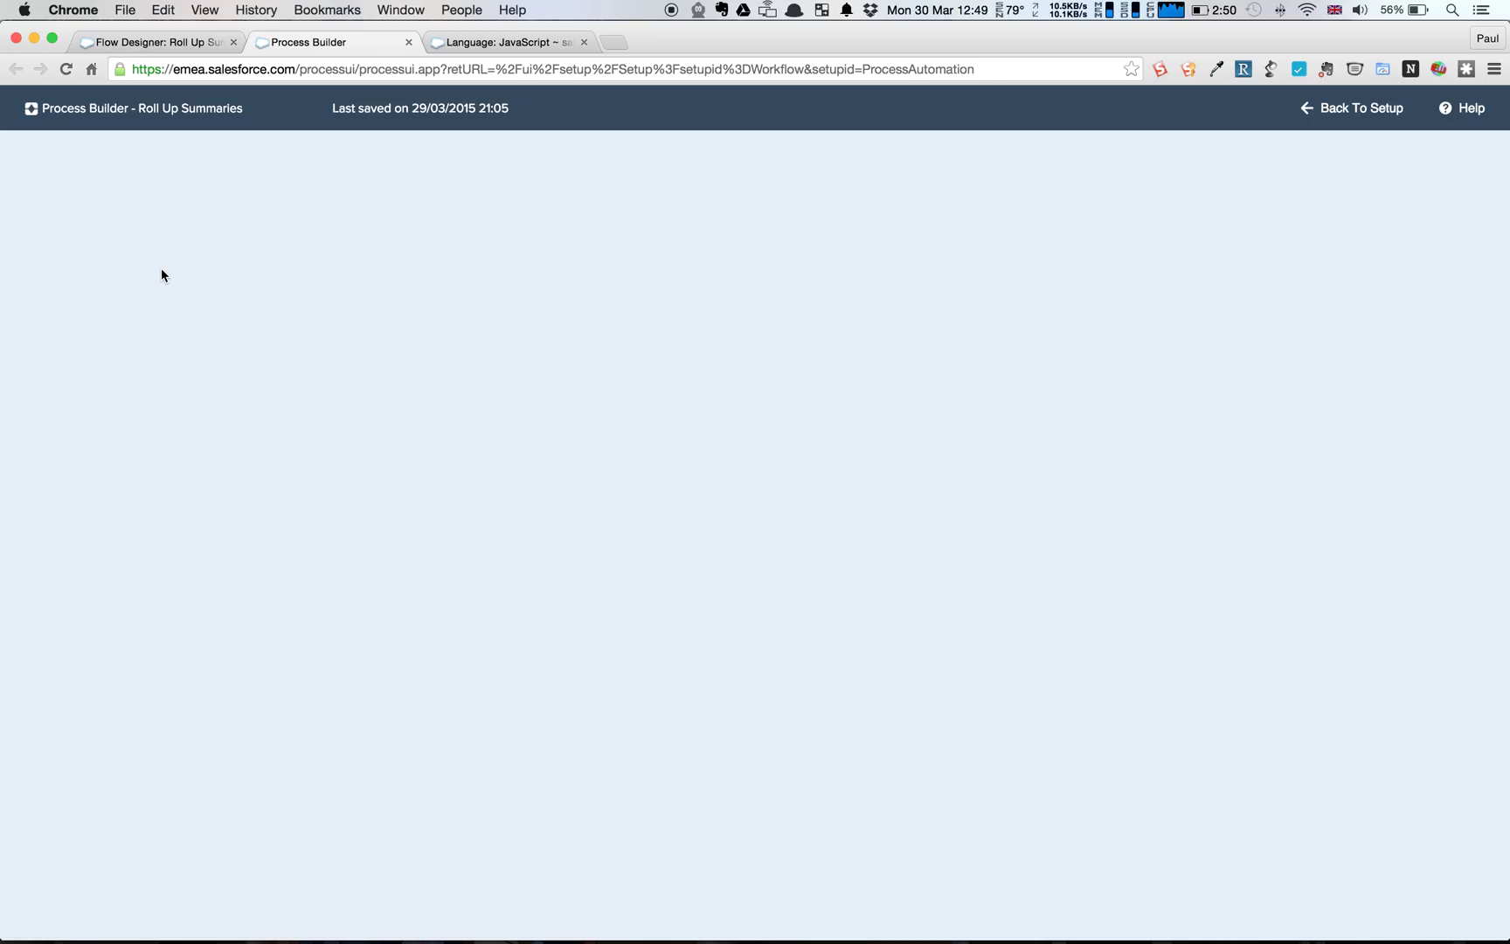
pyautogui.click(89, 285)
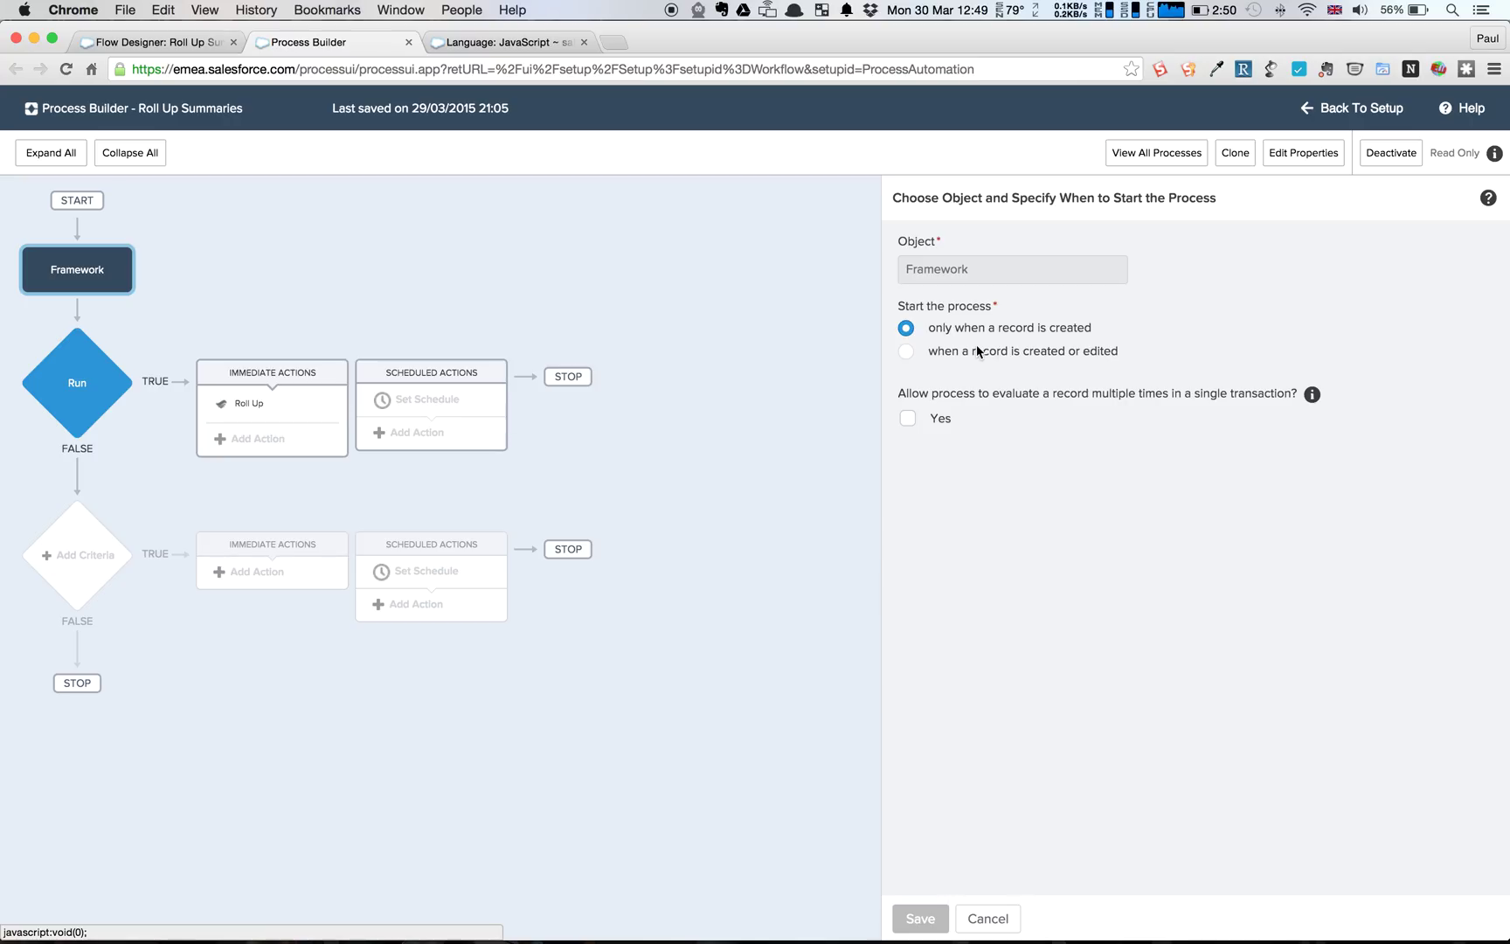
# Check the Run criteria and Roll Up action details, then return to the Roll Up Sums flow.
pyautogui.click(84, 389)
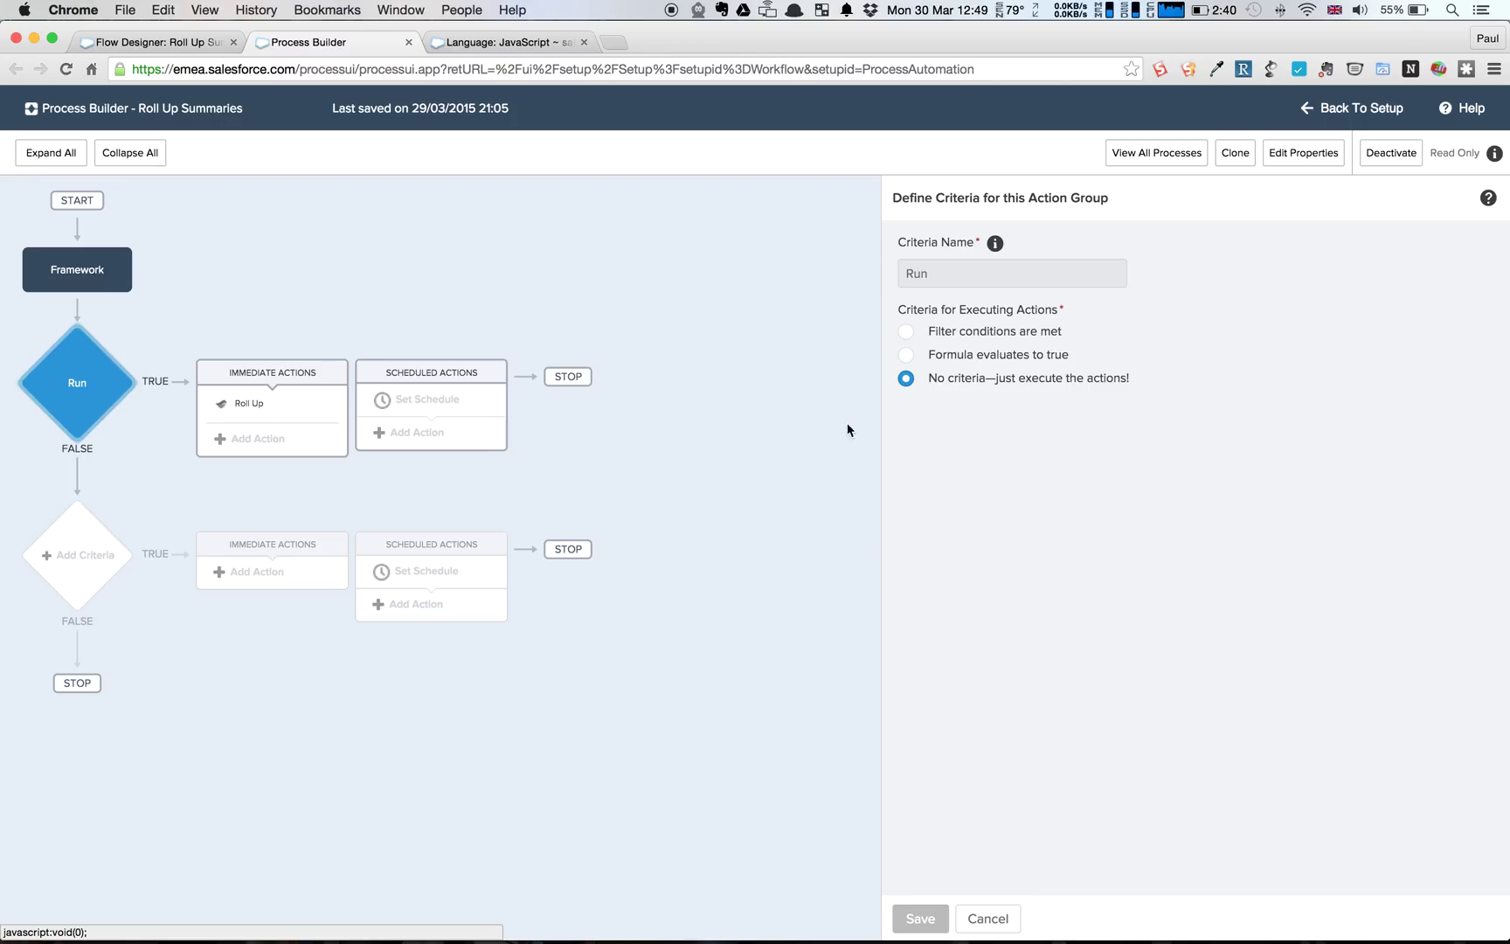
pyautogui.click(259, 411)
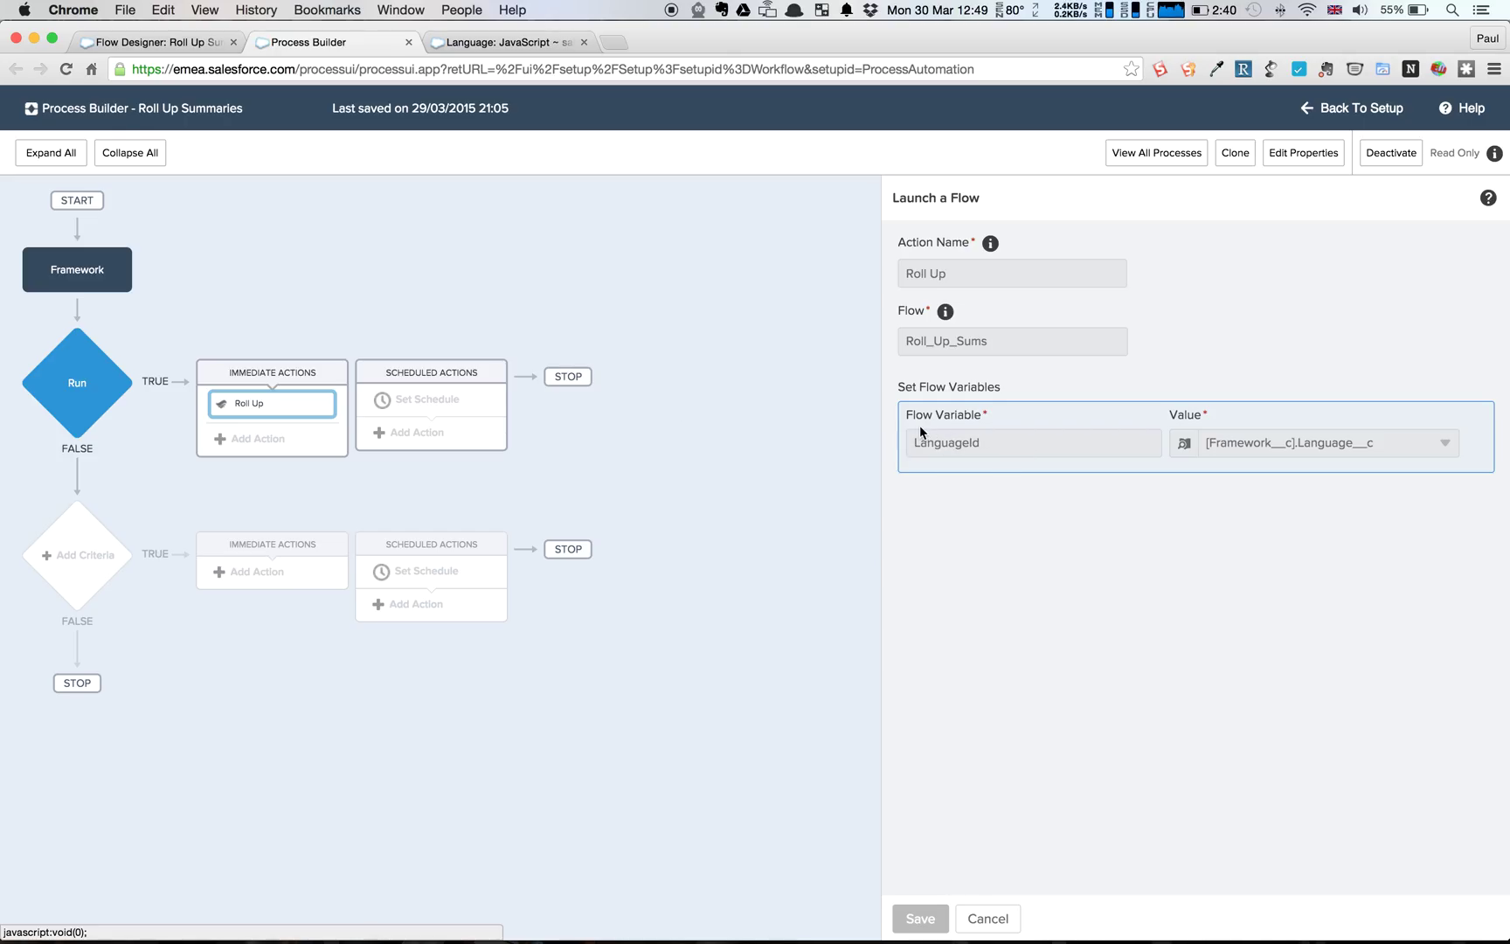
pyautogui.click(193, 43)
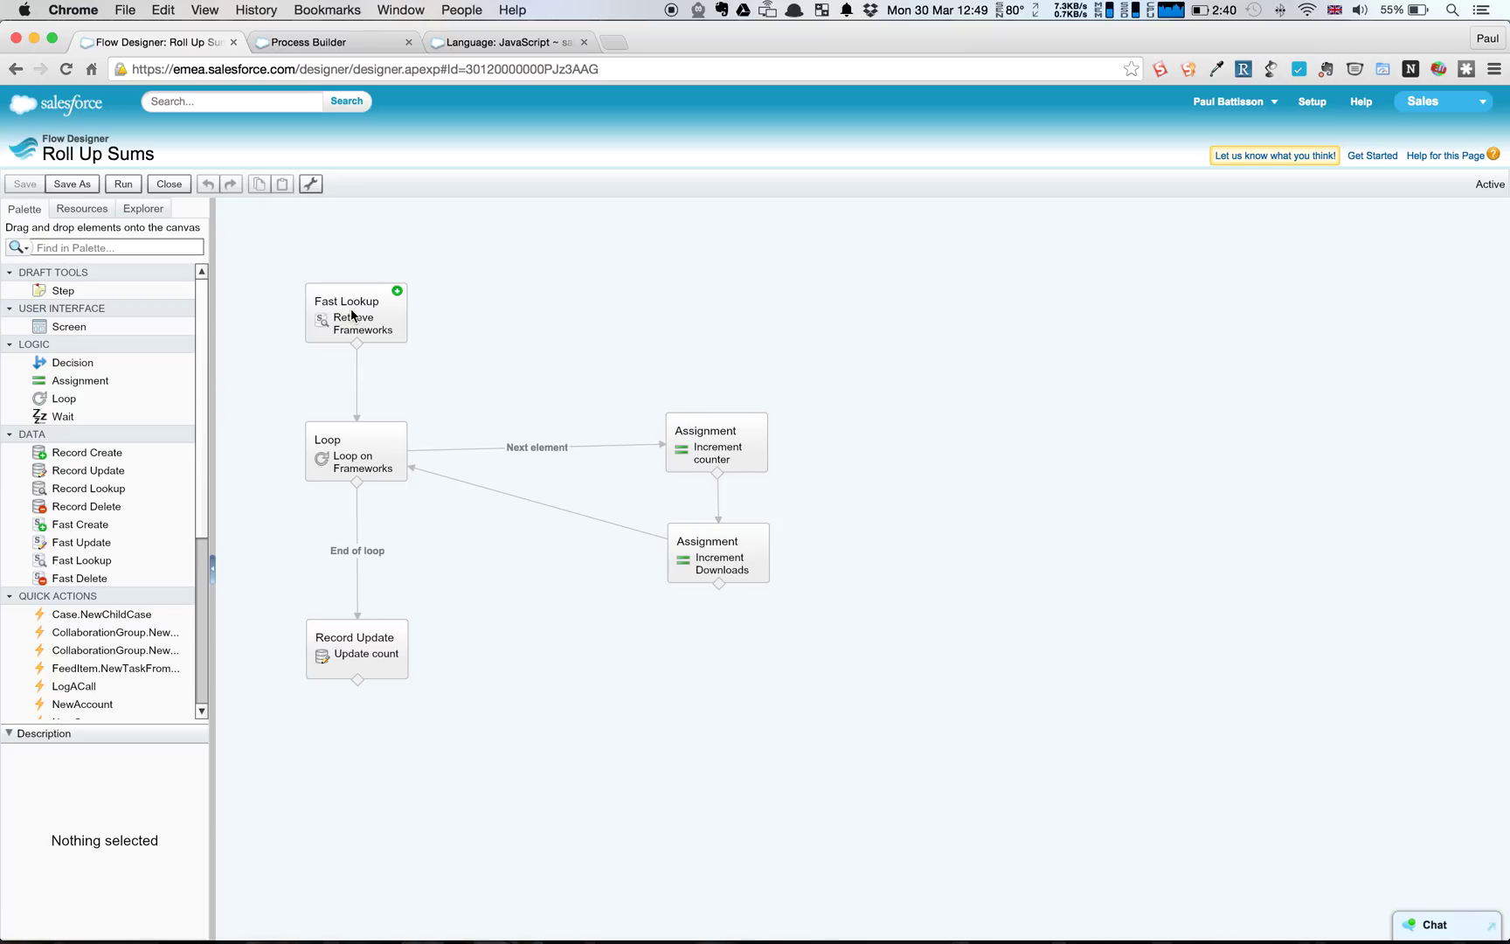
pyautogui.click(353, 321)
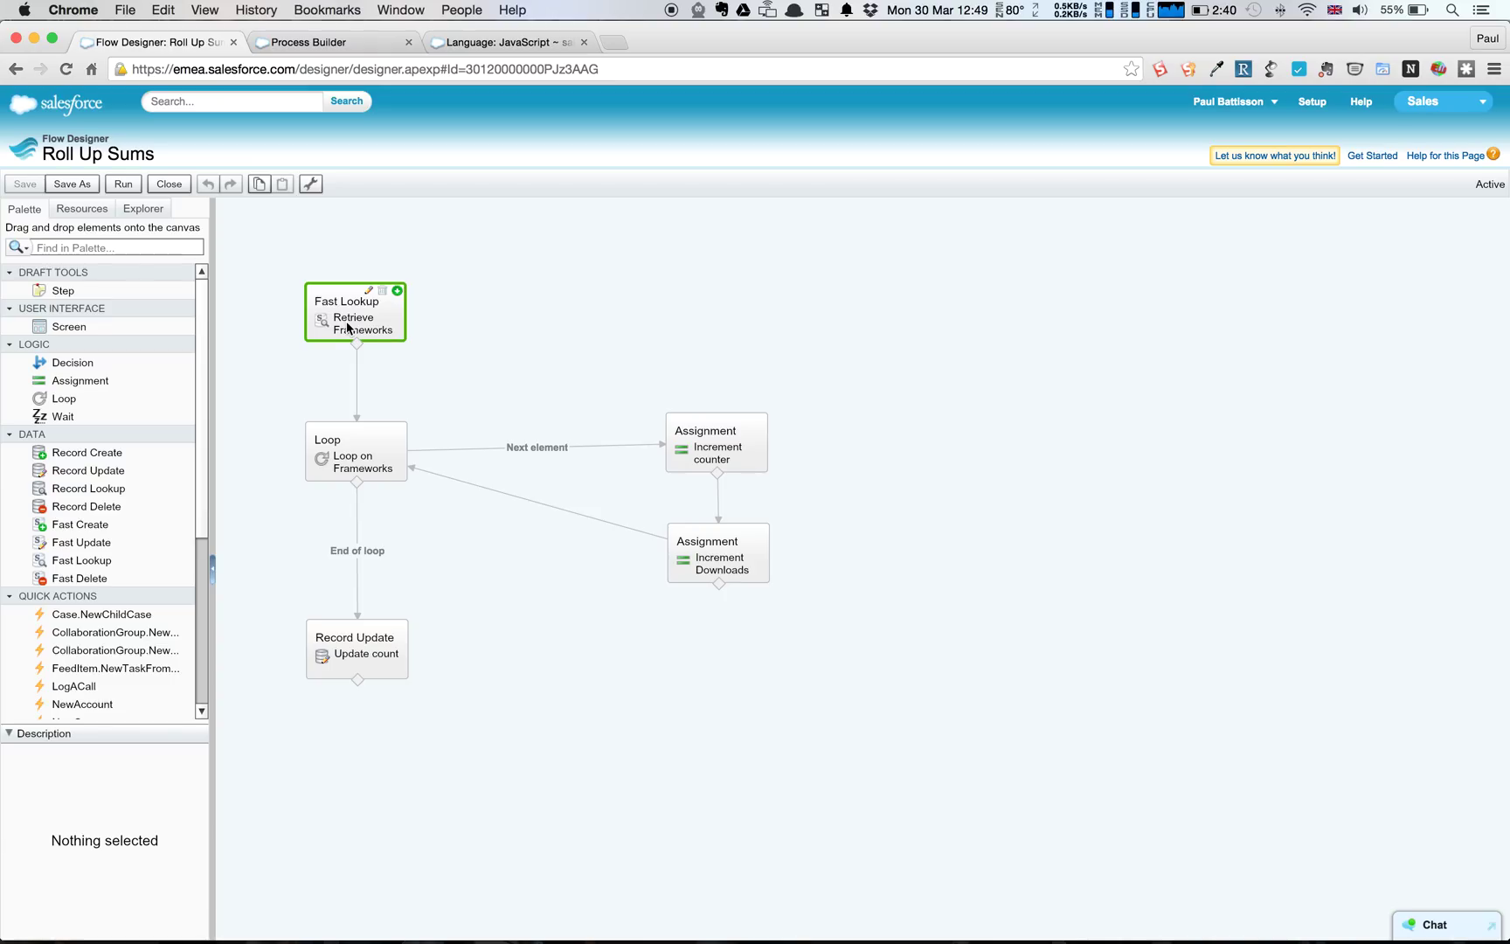
pyautogui.click(370, 292)
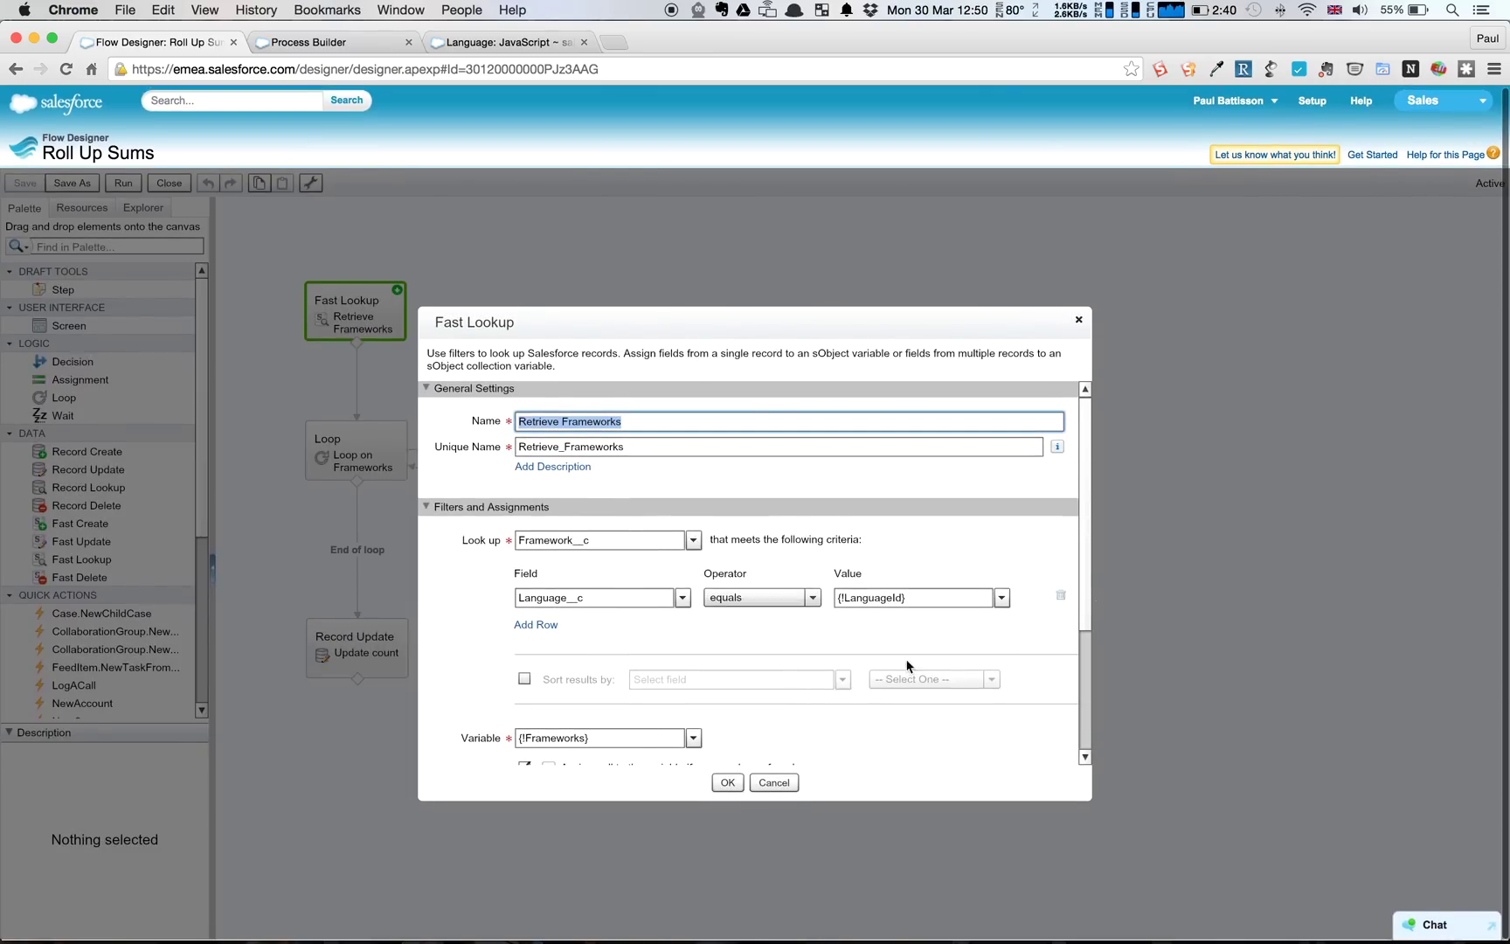
pyautogui.scroll(-1, 1088, 611)
pyautogui.scroll(-3, 1088, 614)
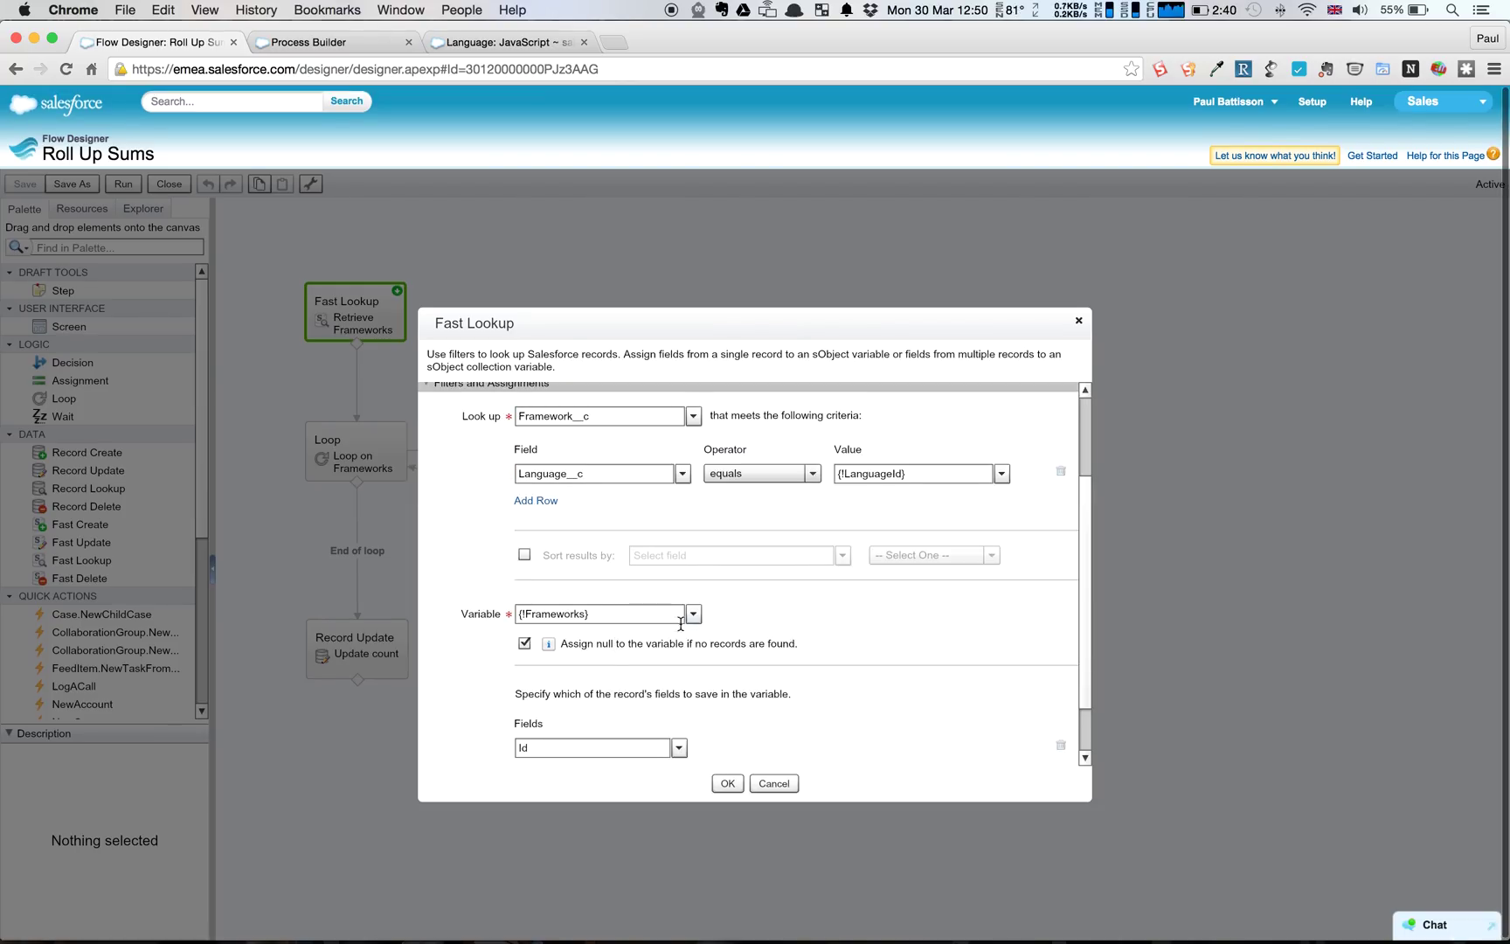
pyautogui.scroll(-2, 1088, 682)
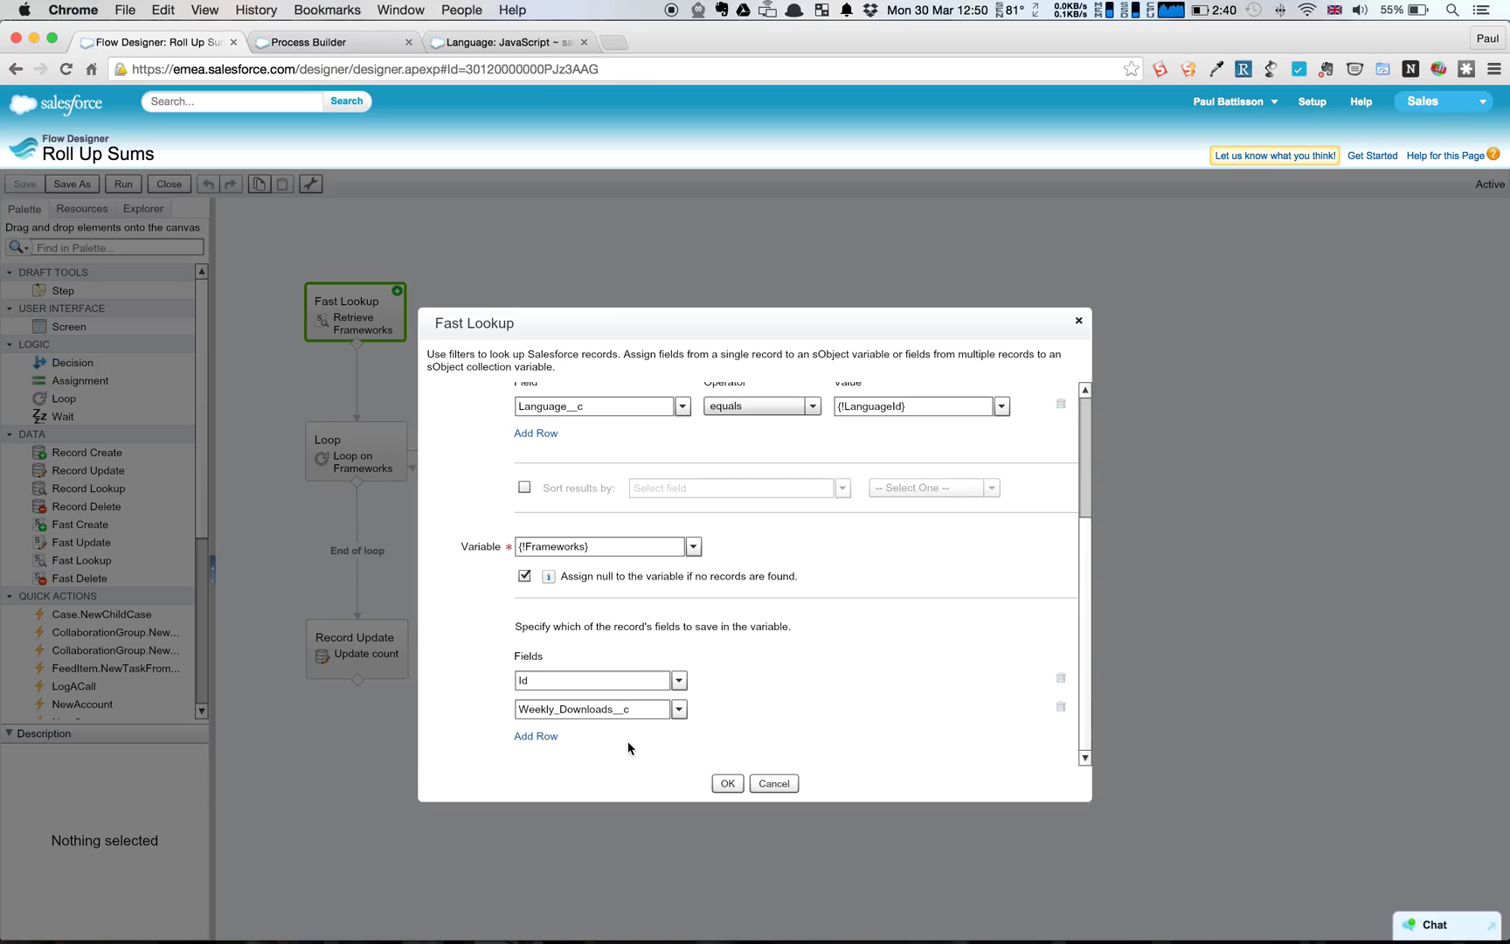
pyautogui.click(770, 783)
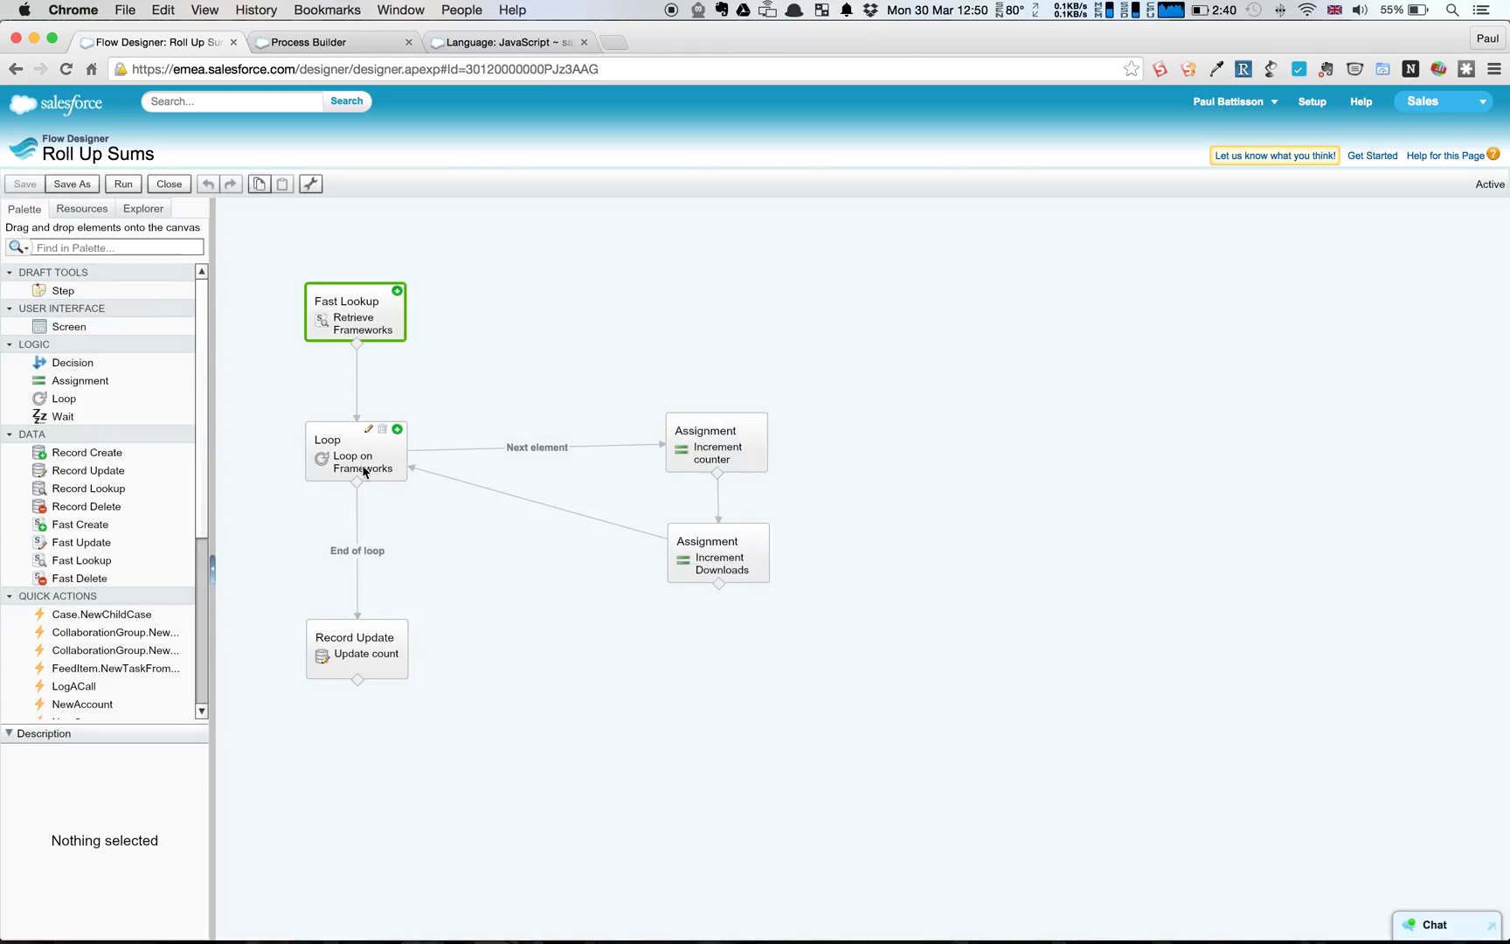
pyautogui.click(61, 404)
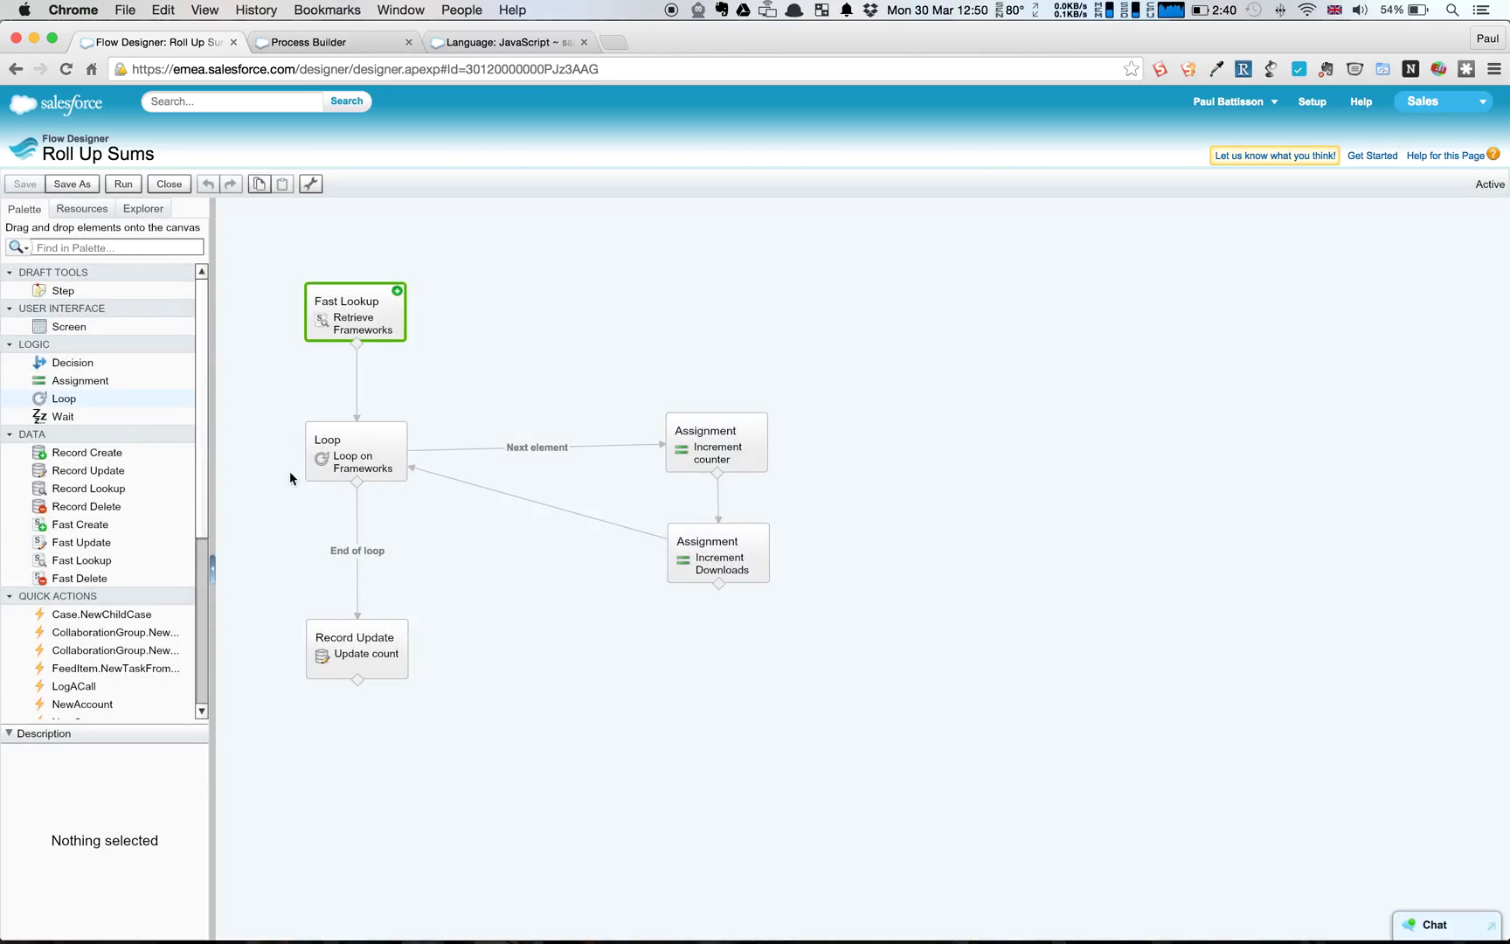
pyautogui.moveTo(343, 465)
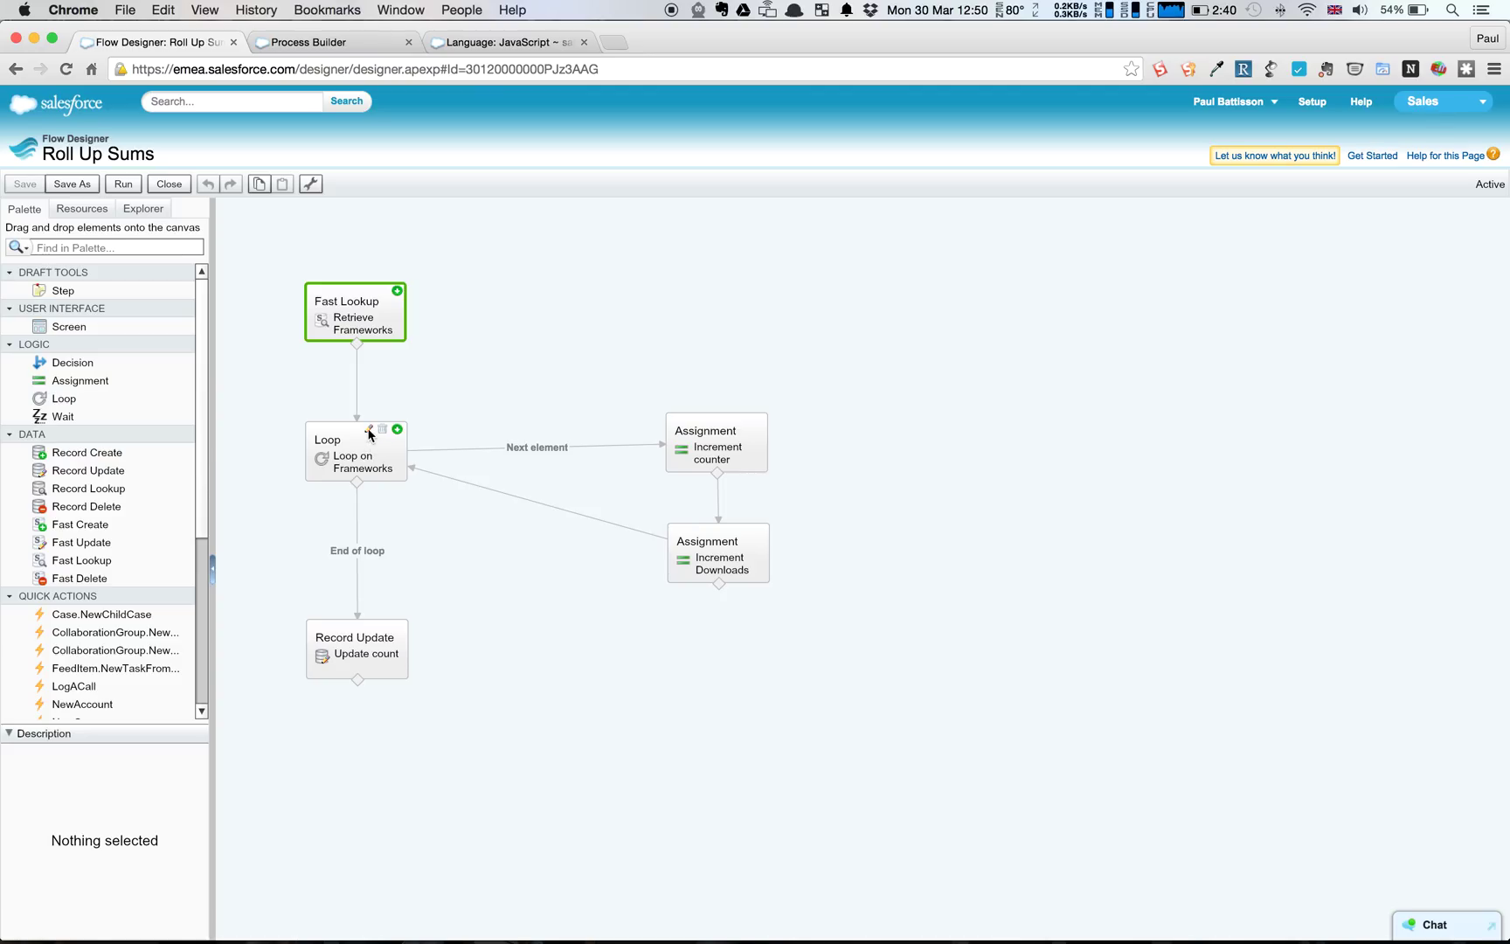
pyautogui.click(369, 450)
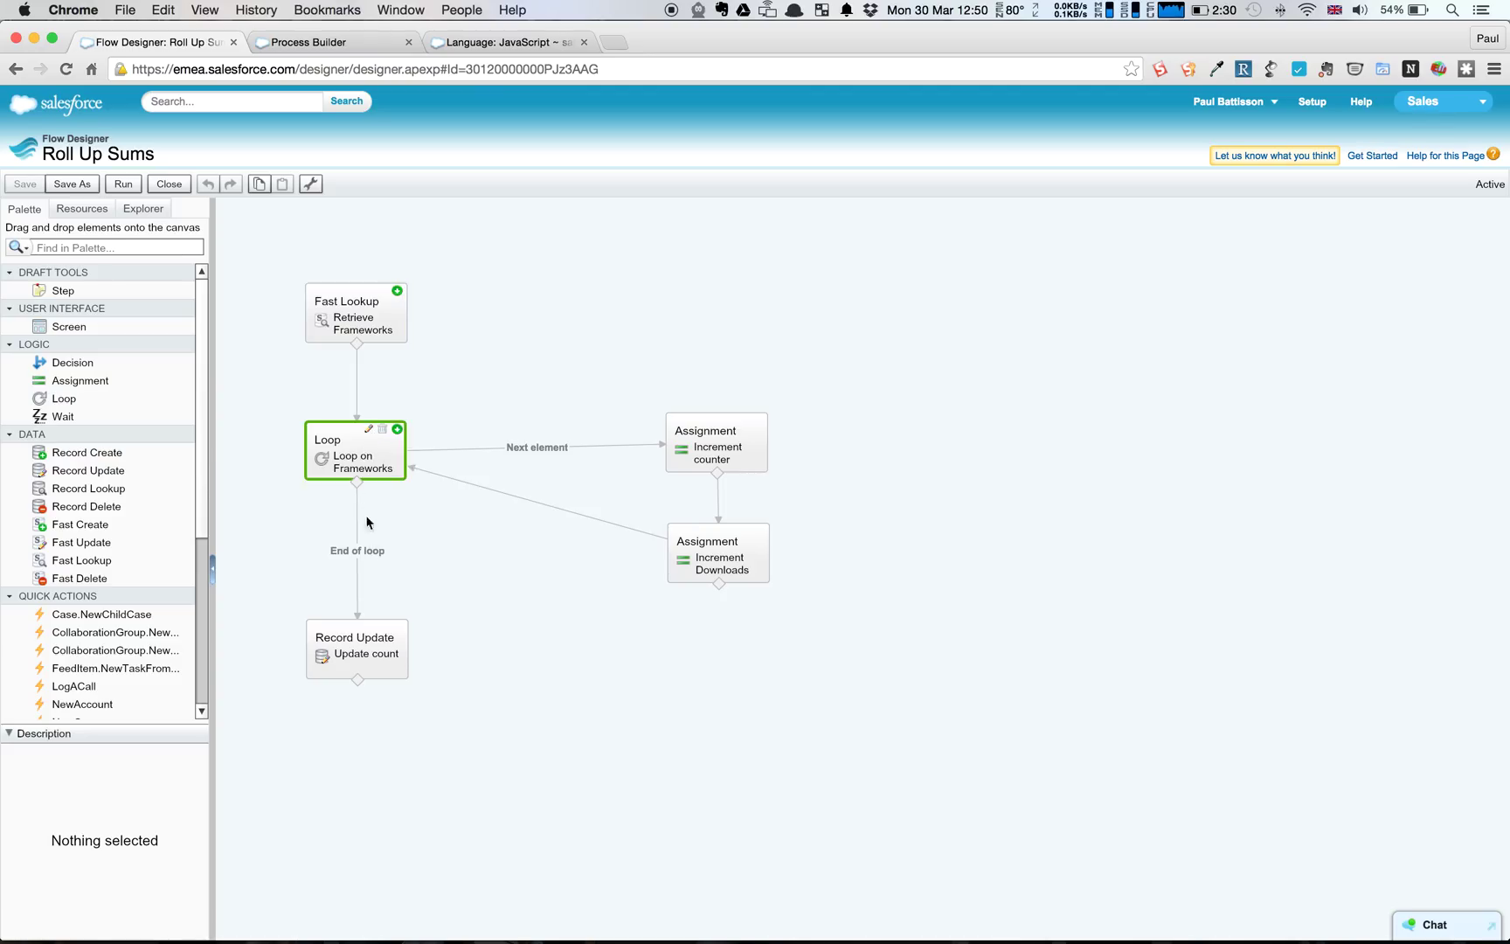
pyautogui.doubleClick(365, 432)
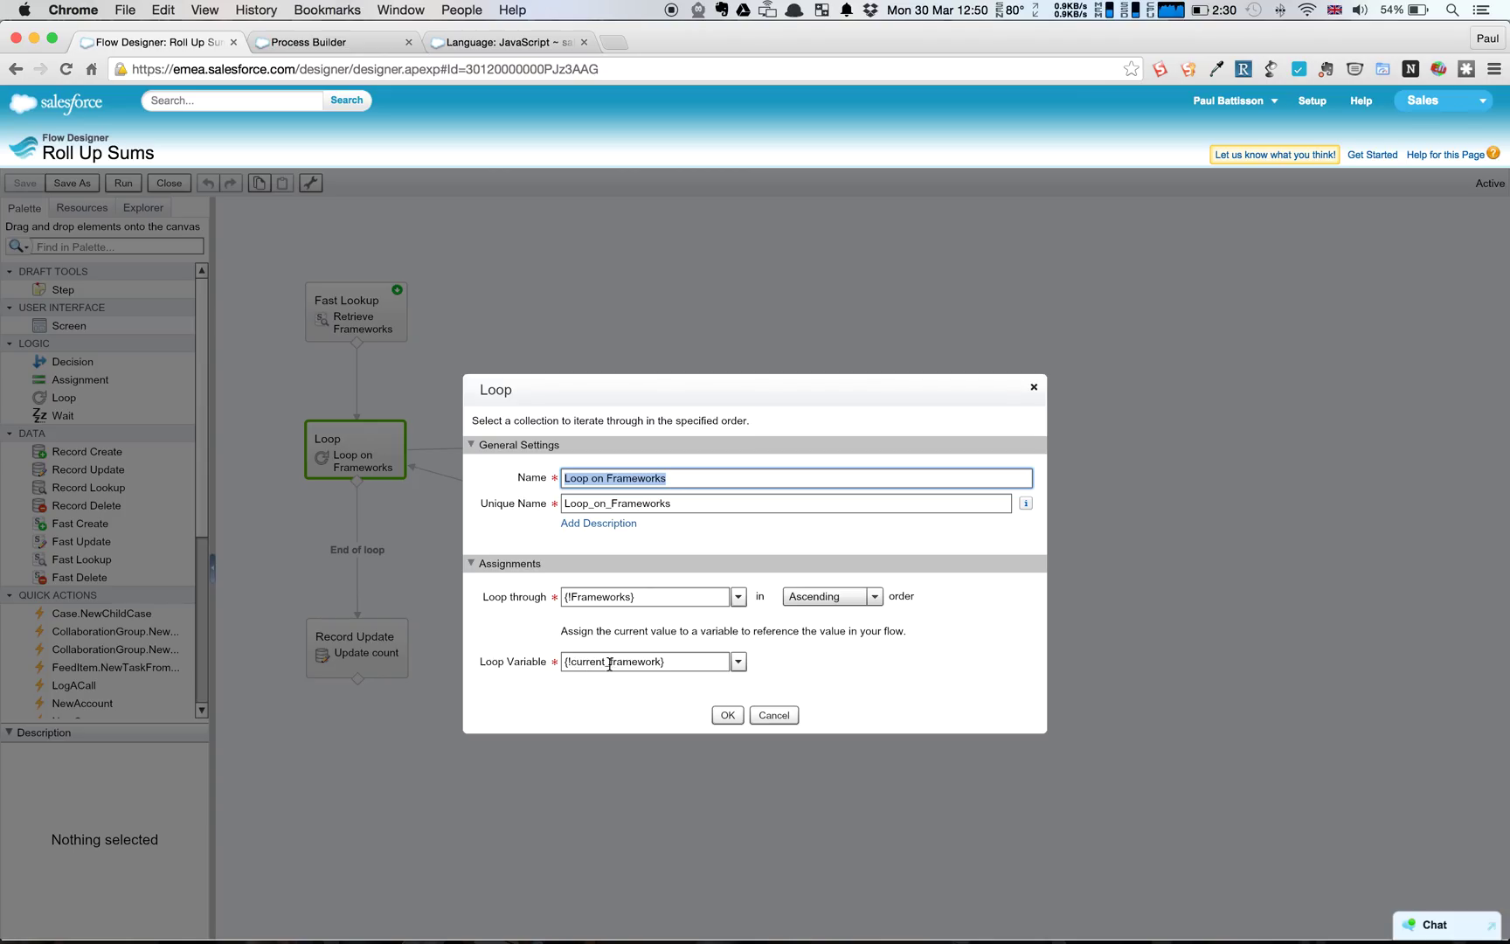
pyautogui.click(769, 715)
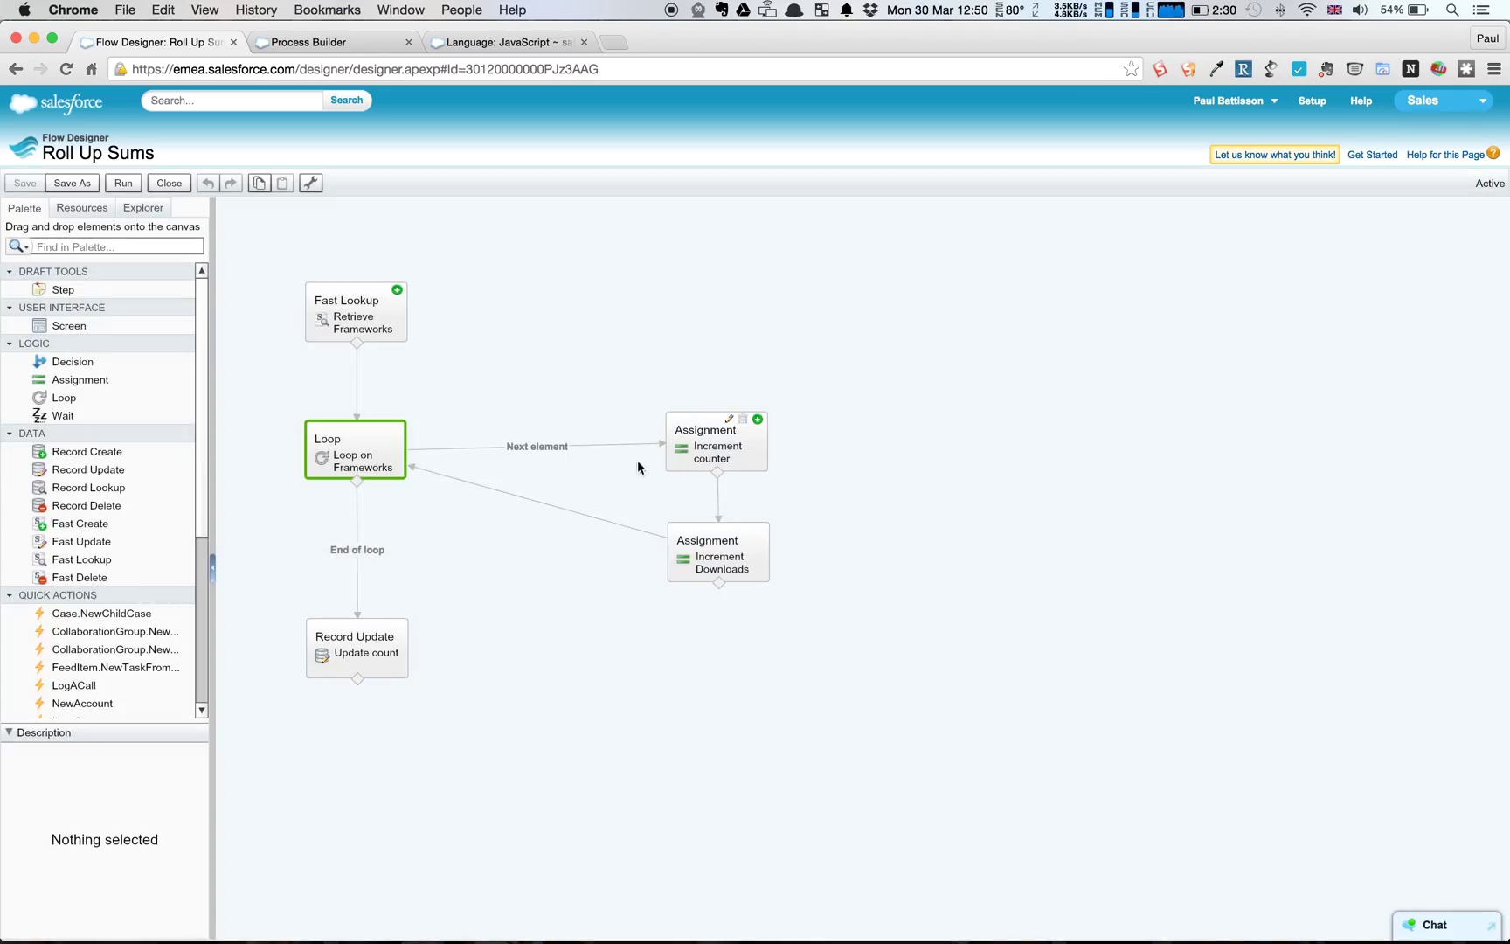
pyautogui.click(721, 457)
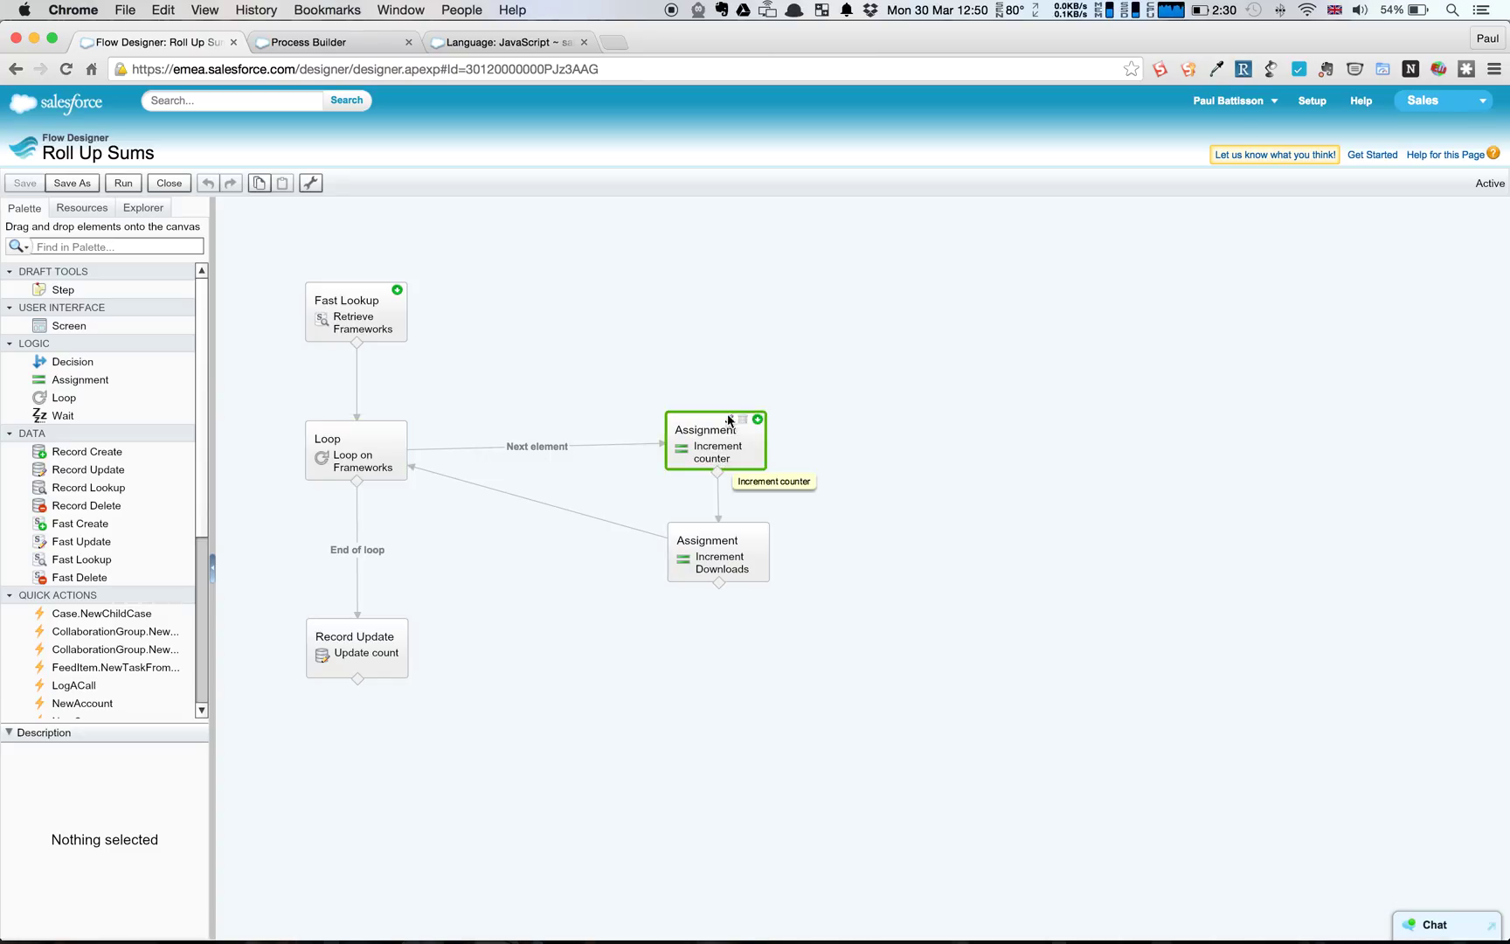
pyautogui.click(729, 419)
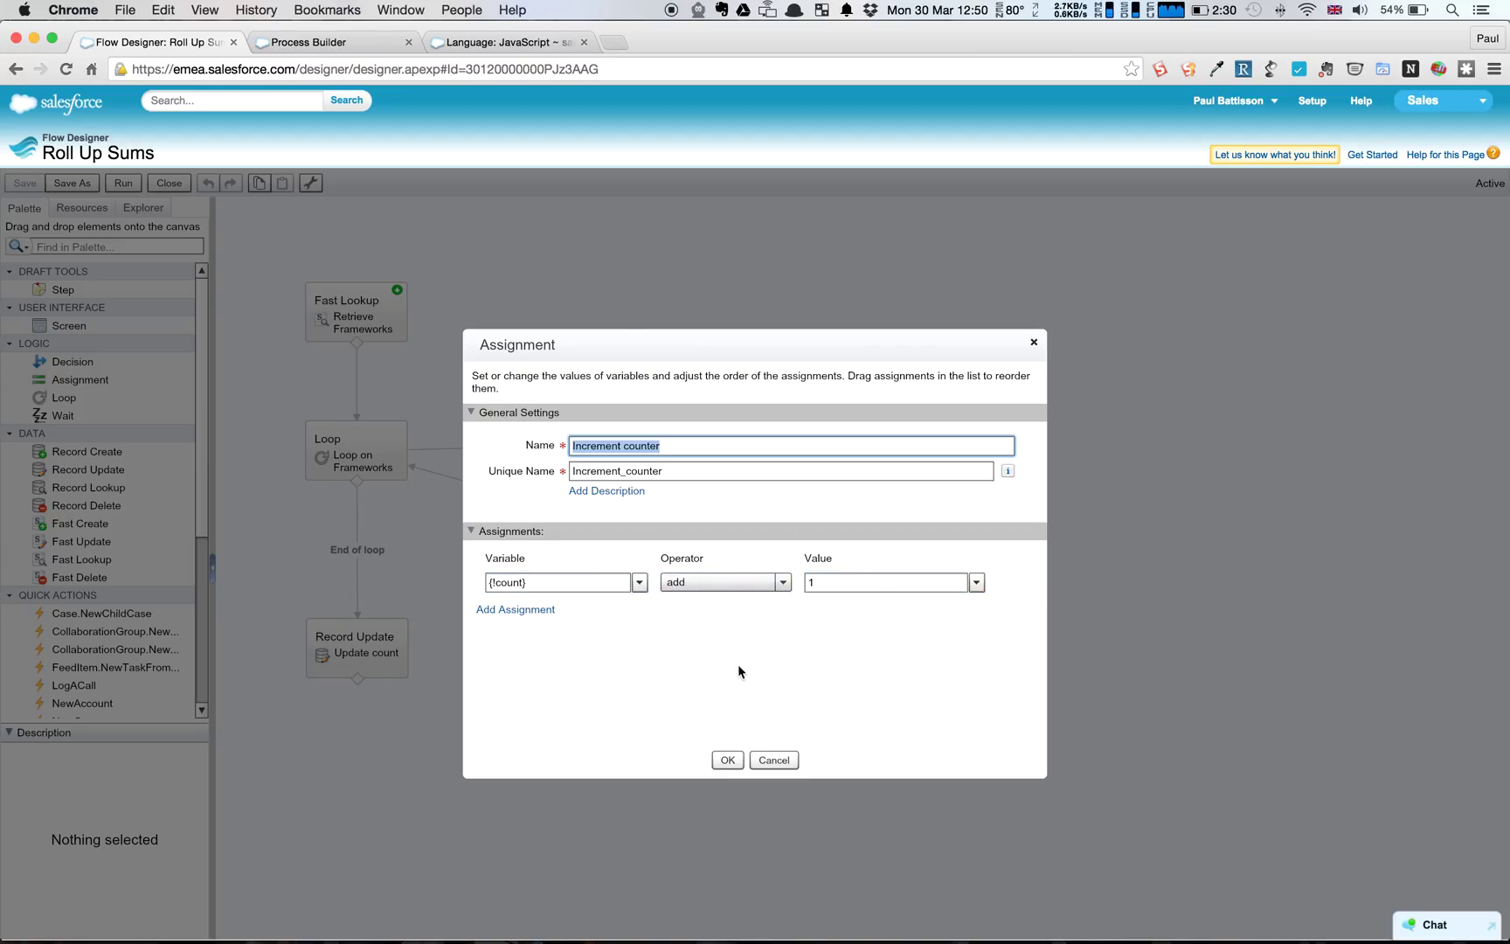
pyautogui.click(767, 760)
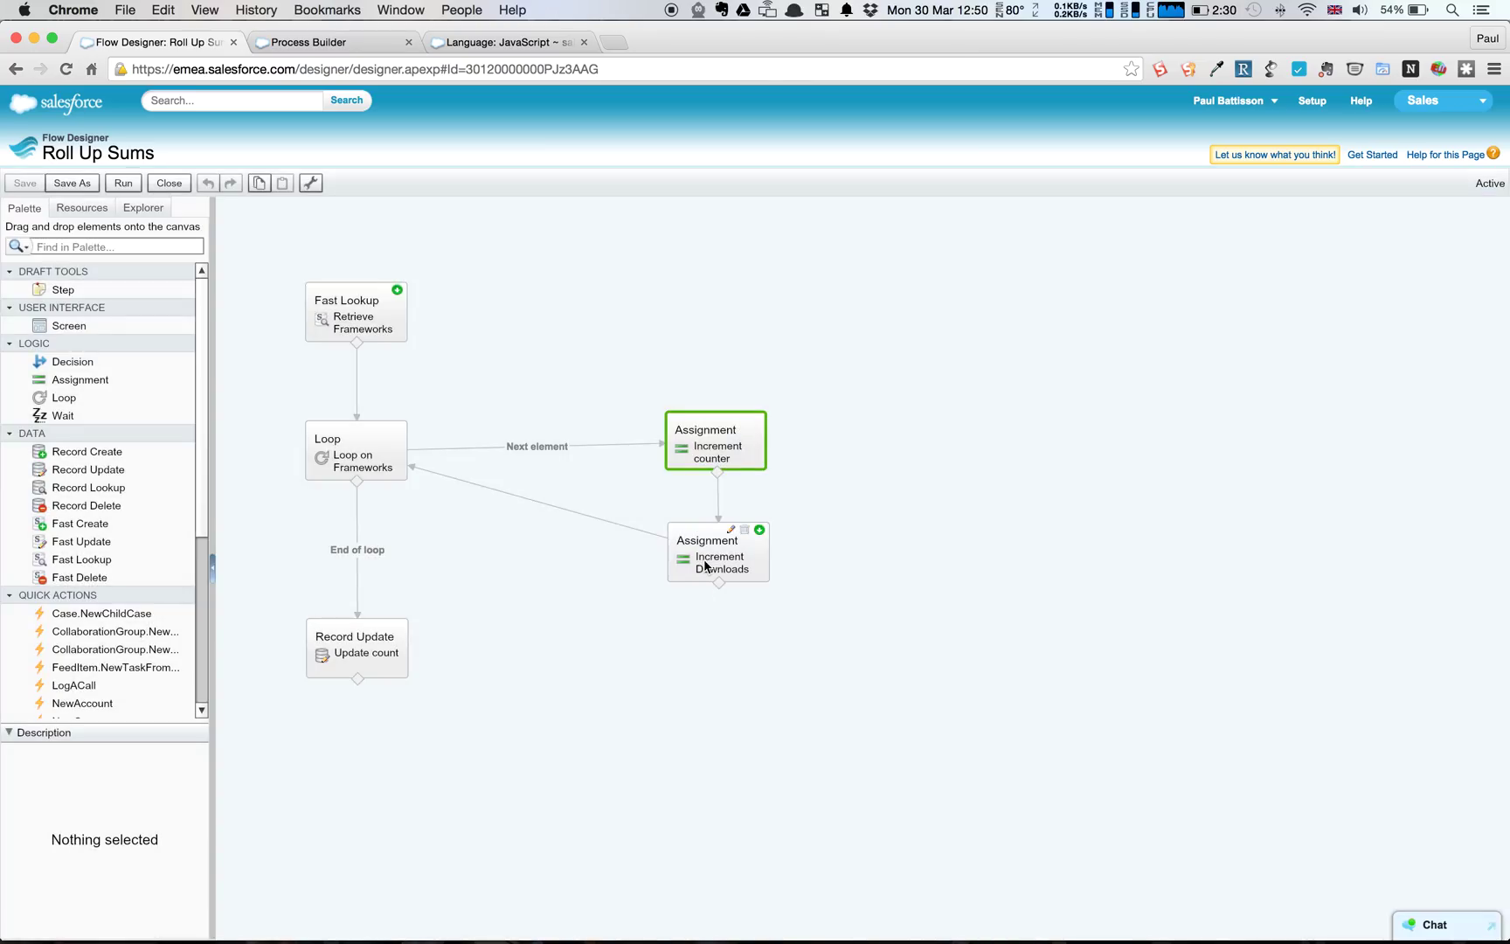
pyautogui.click(739, 531)
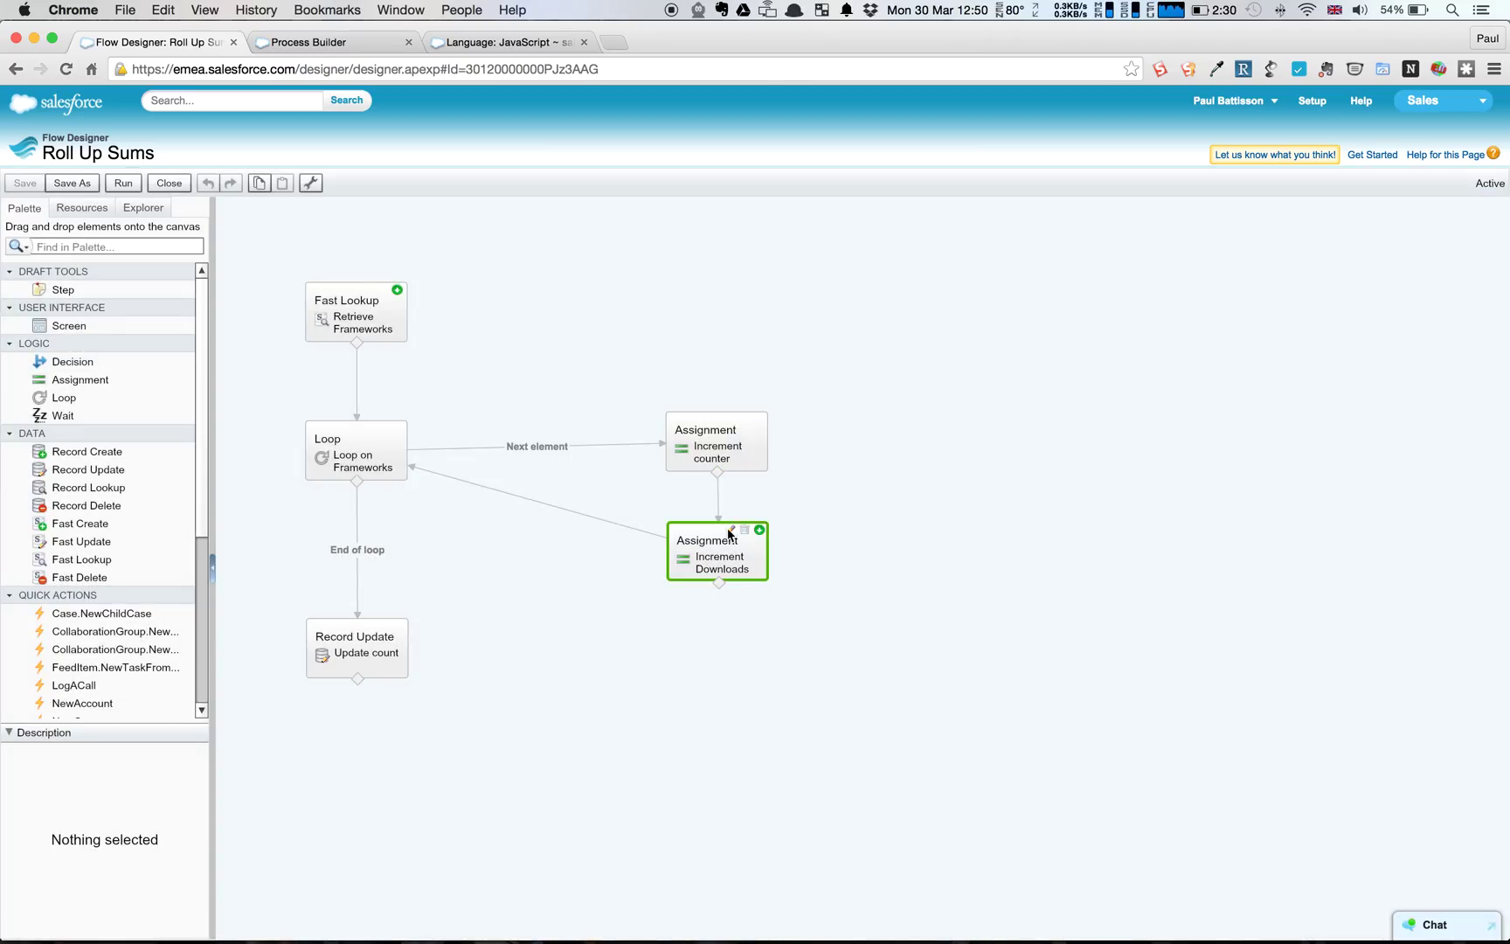
pyautogui.click(730, 532)
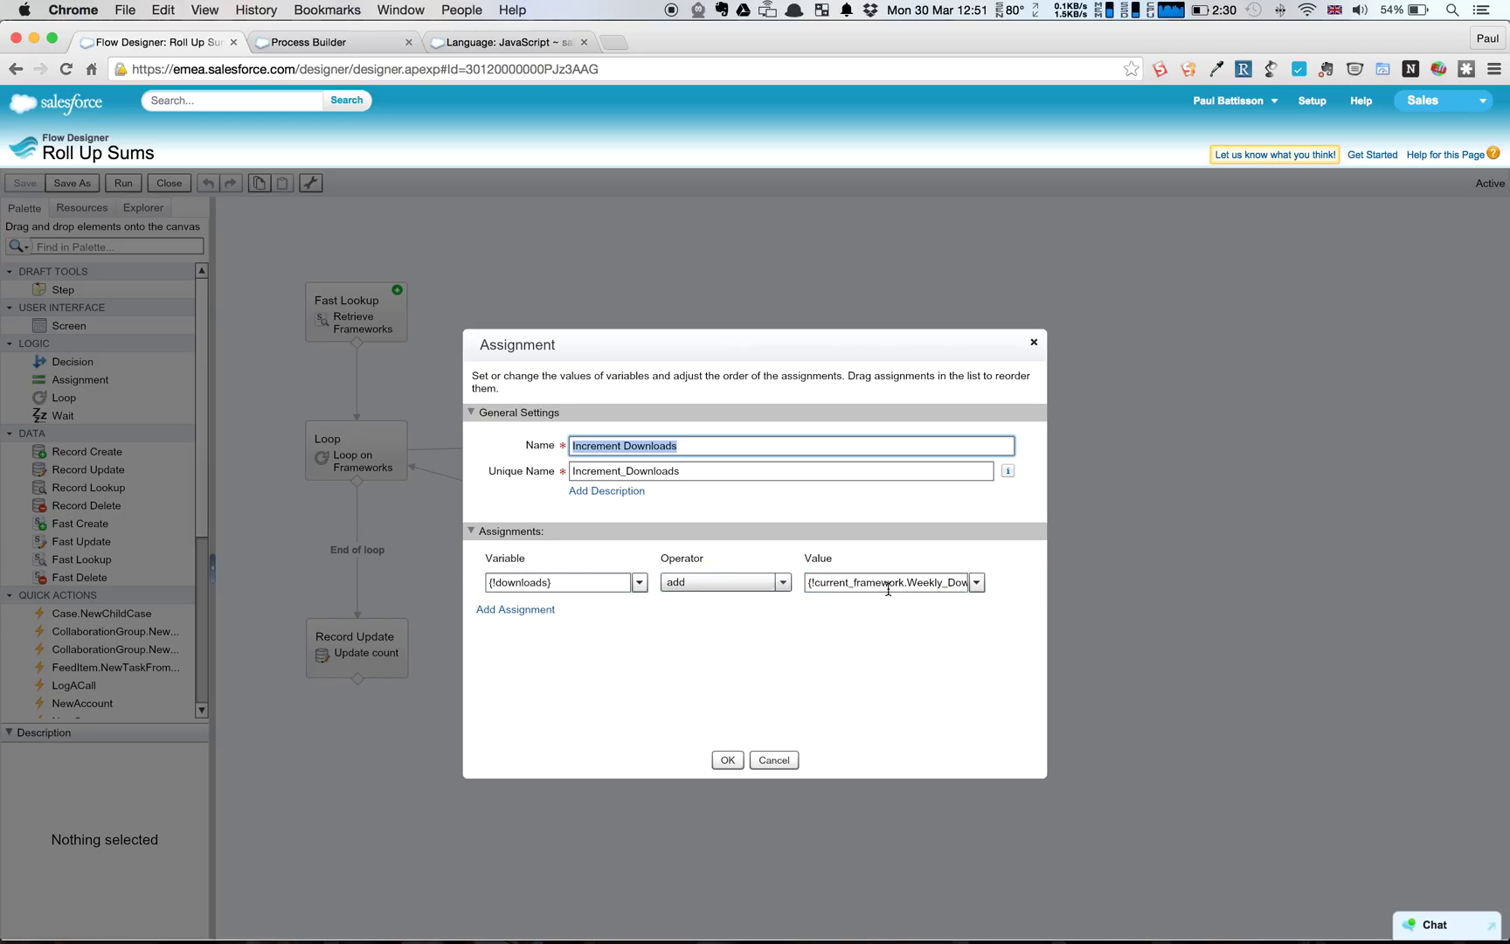
pyautogui.click(786, 763)
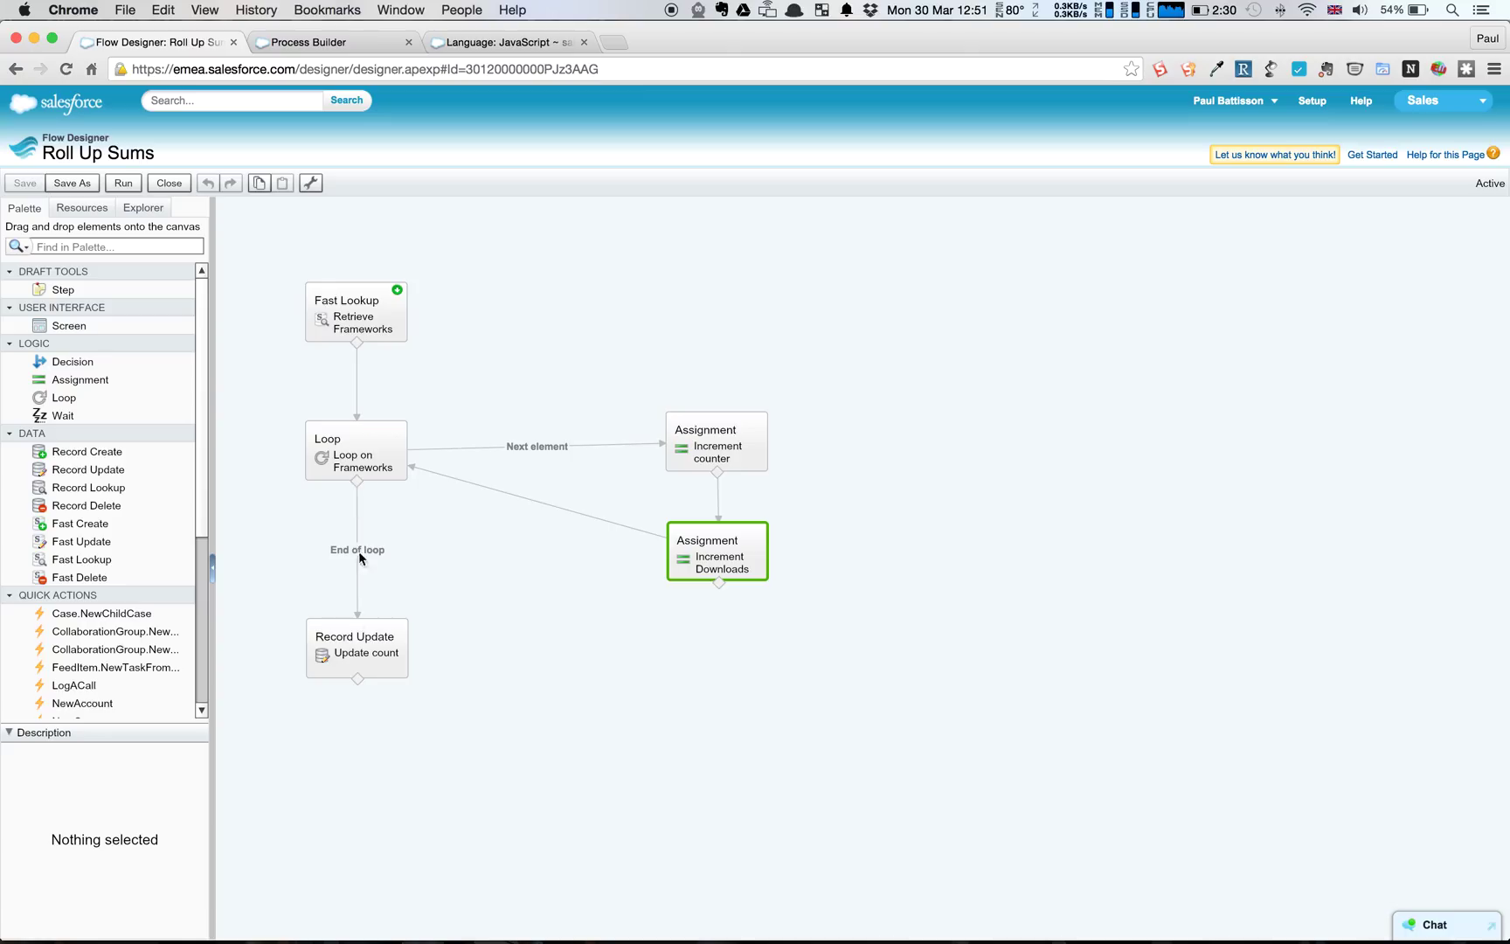
pyautogui.click(357, 662)
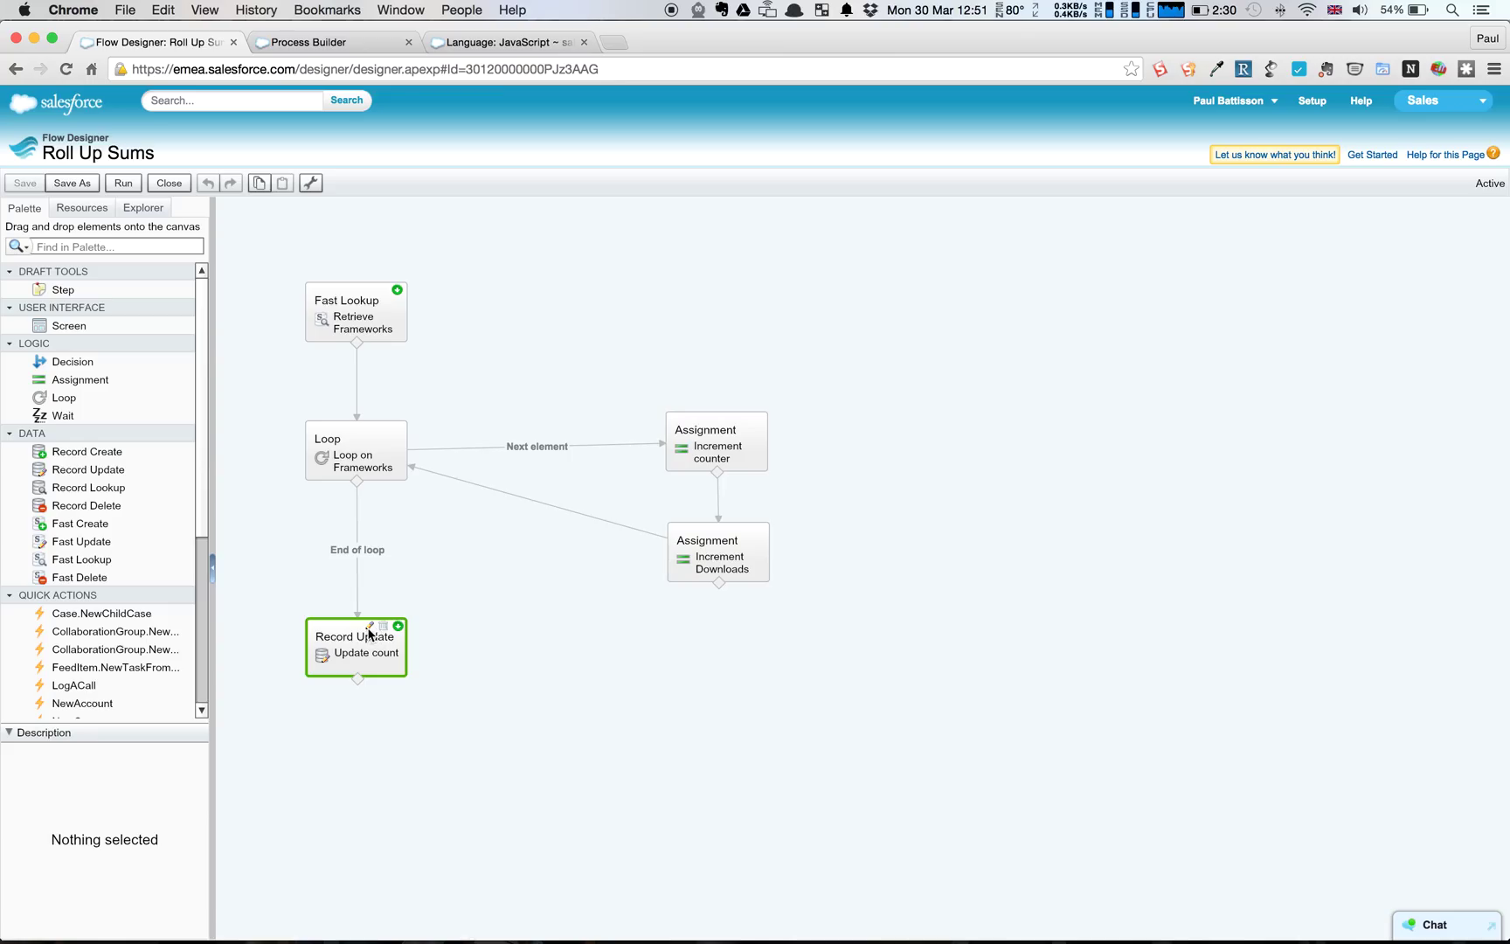
pyautogui.click(369, 629)
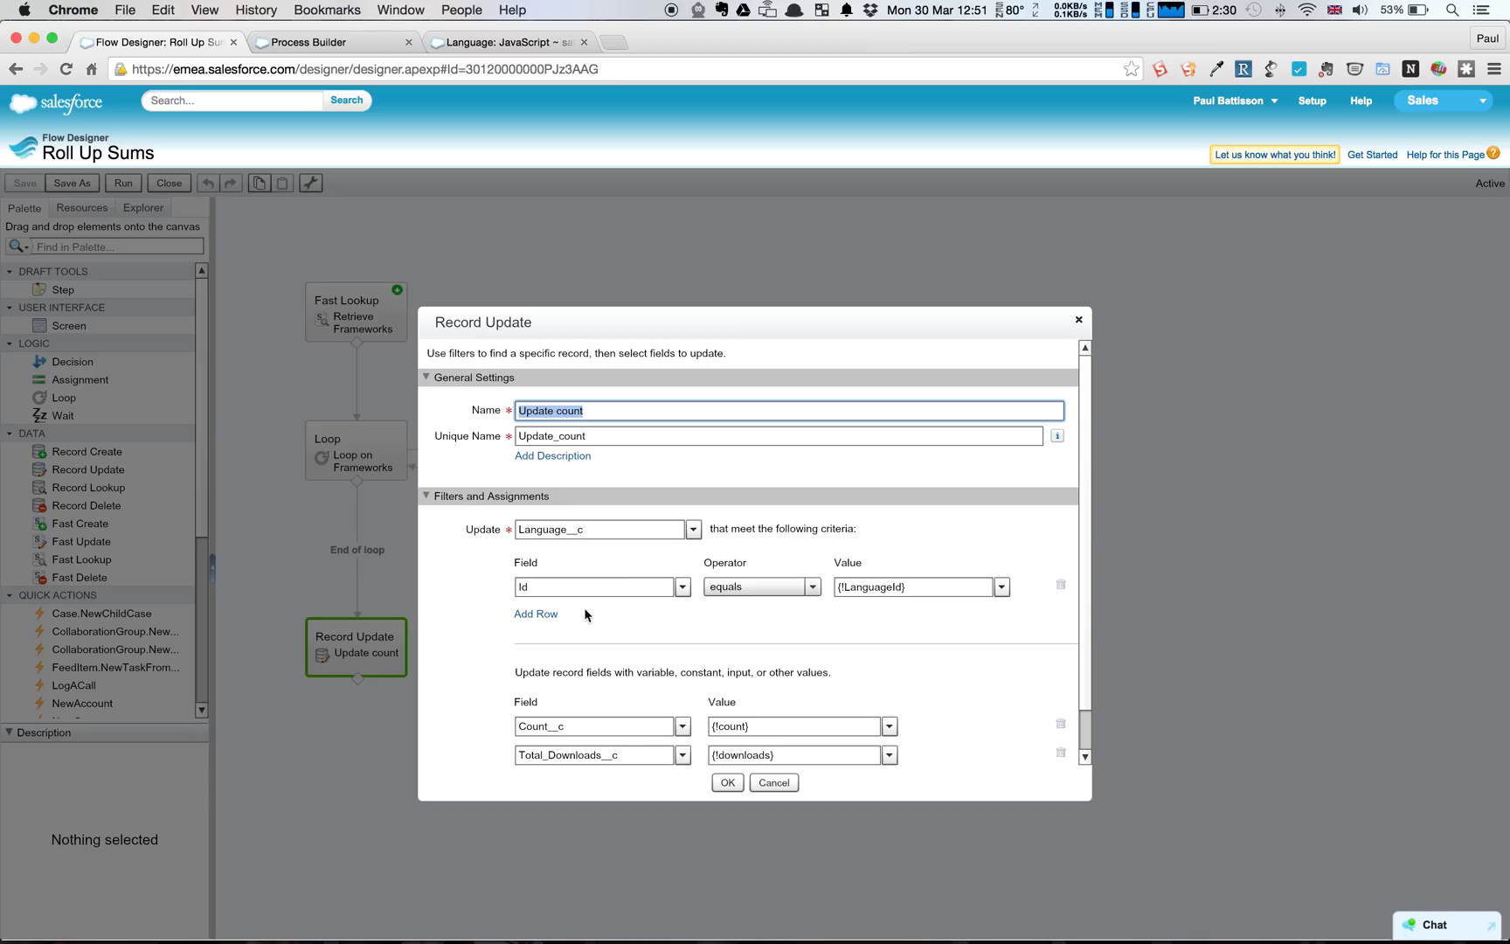
pyautogui.scroll(-1, 818, 629)
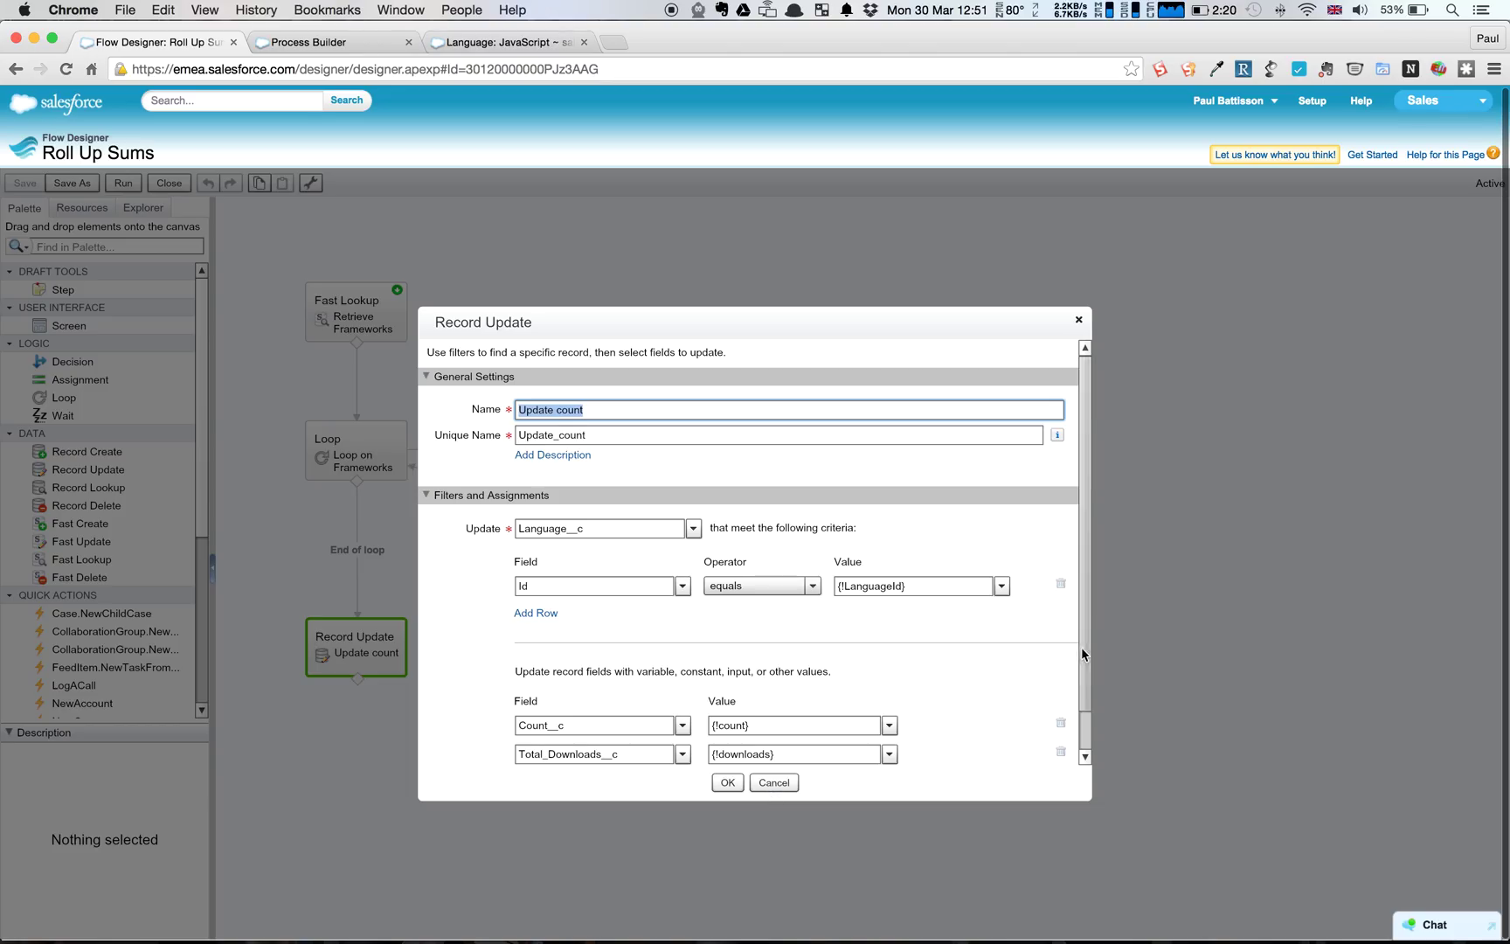
pyautogui.scroll(-2, 1082, 647)
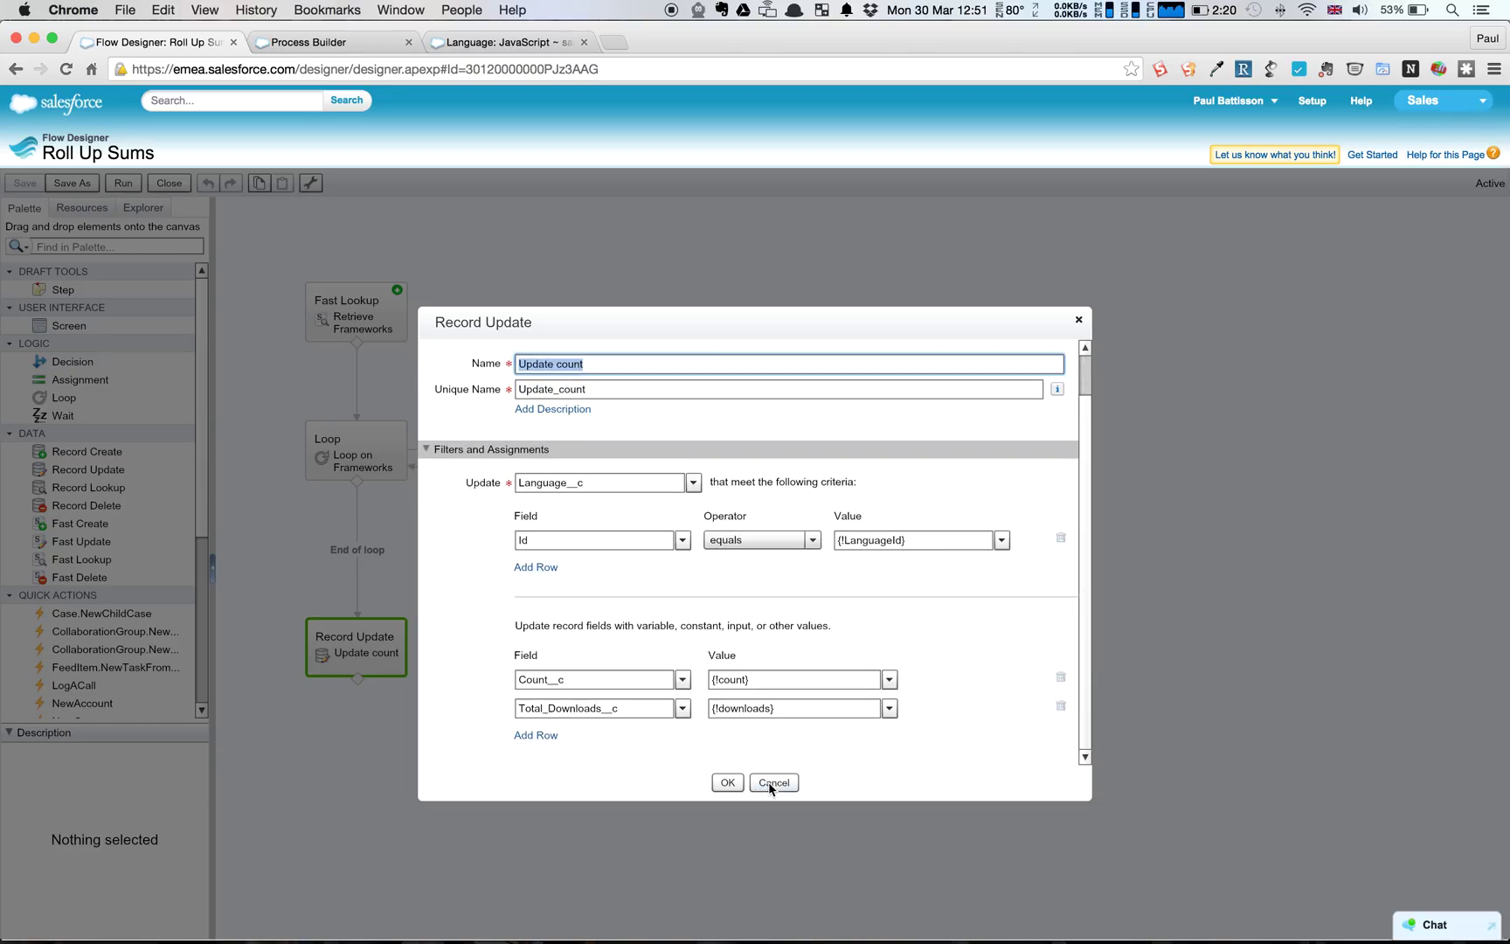
pyautogui.click(743, 781)
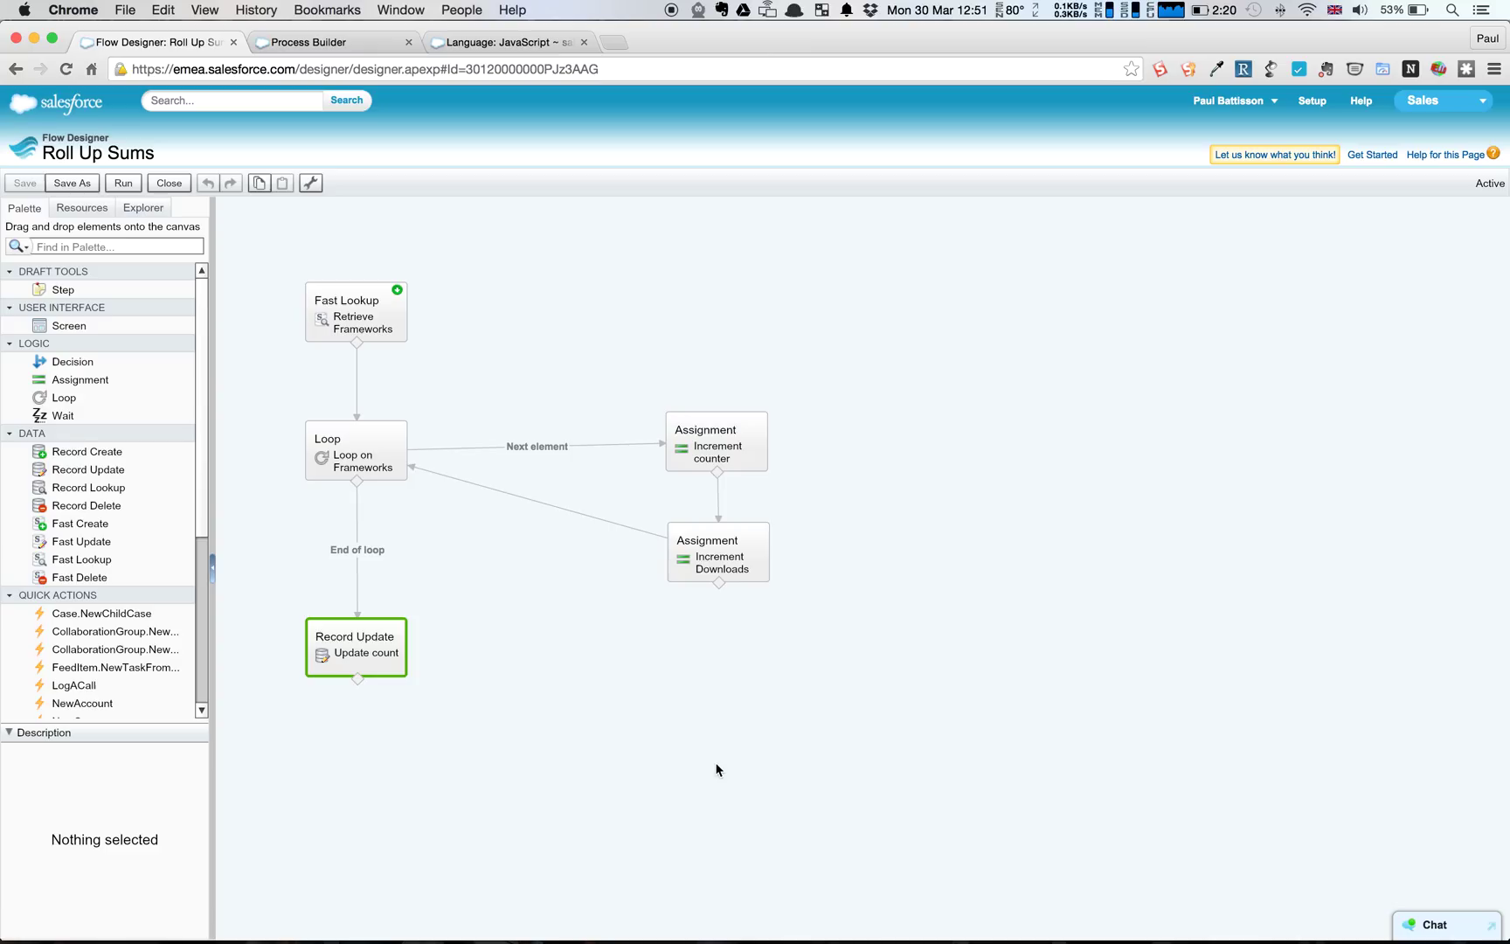